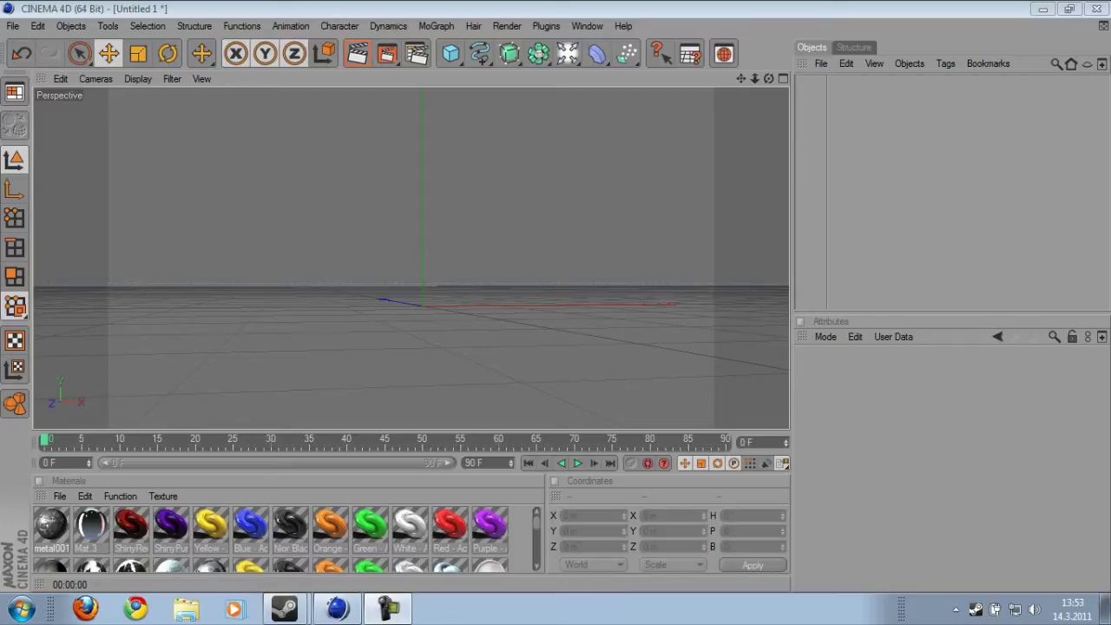
Add a MoGraph text object and set its alignment to Middle
left_click(436, 25)
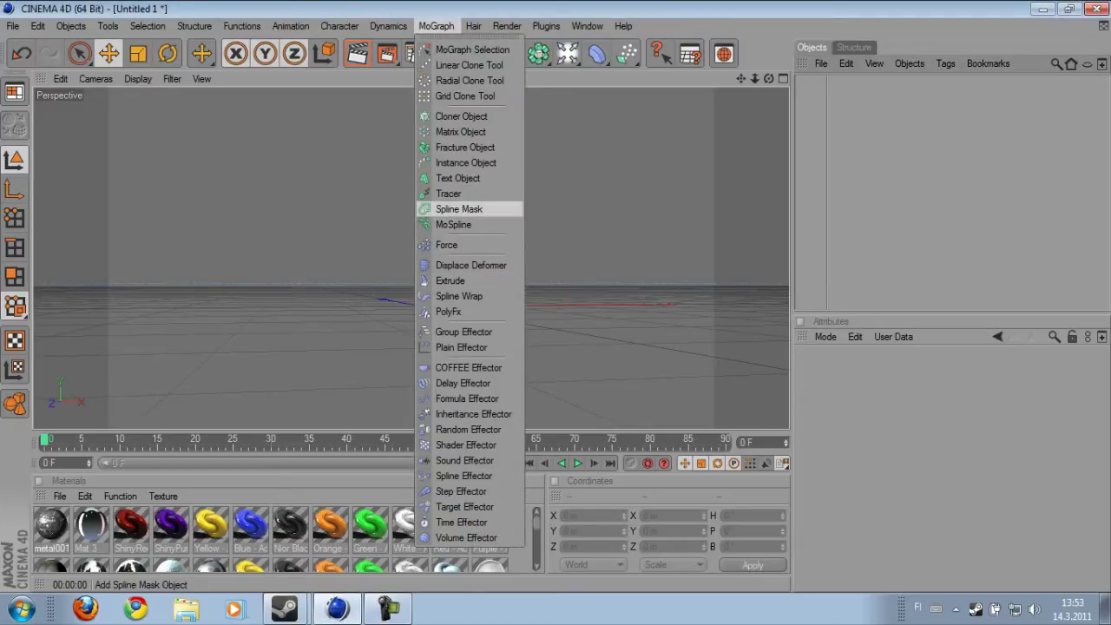
left_click(457, 178)
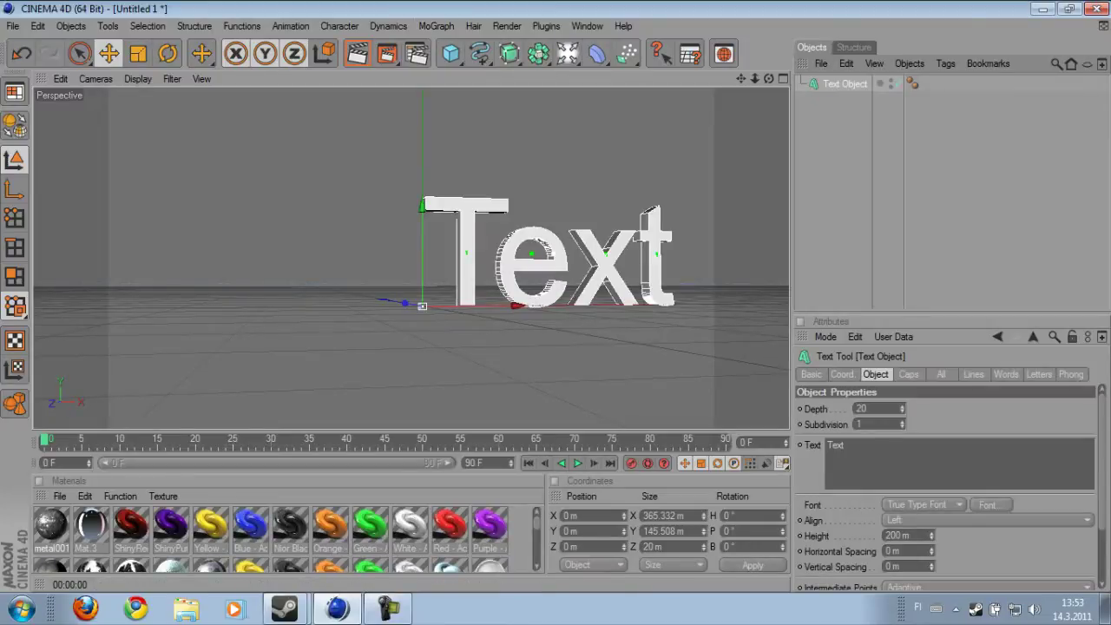
left_click(987, 520)
left_click(902, 551)
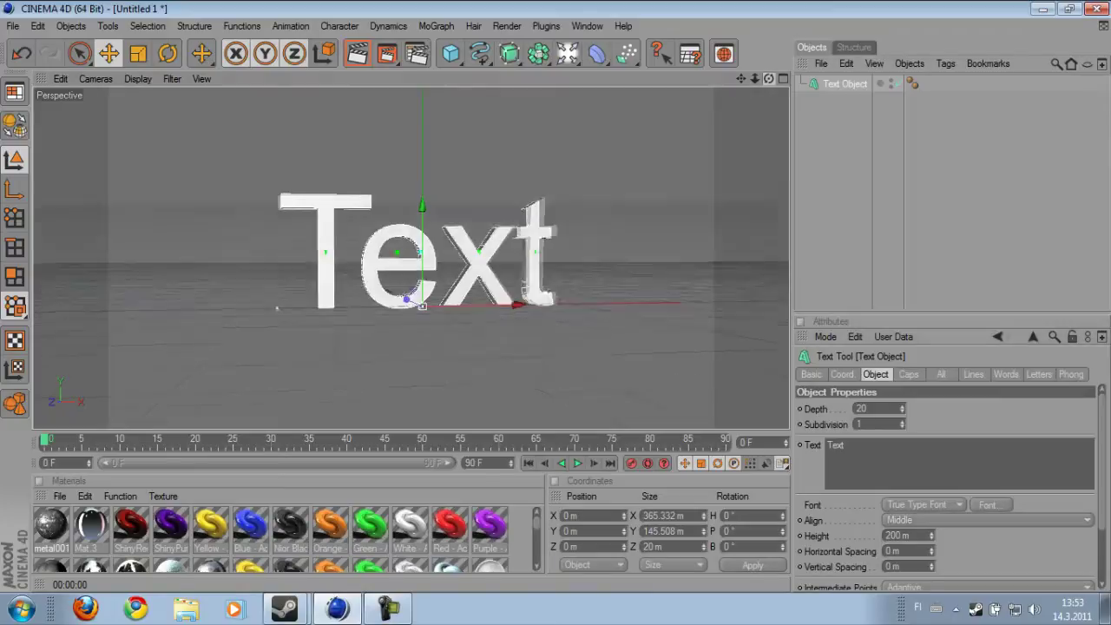
Replace the default text with 'ASGP', removing the stray extra line
left_click_drag(276, 306, 280, 306, "alt")
double_click(835, 444)
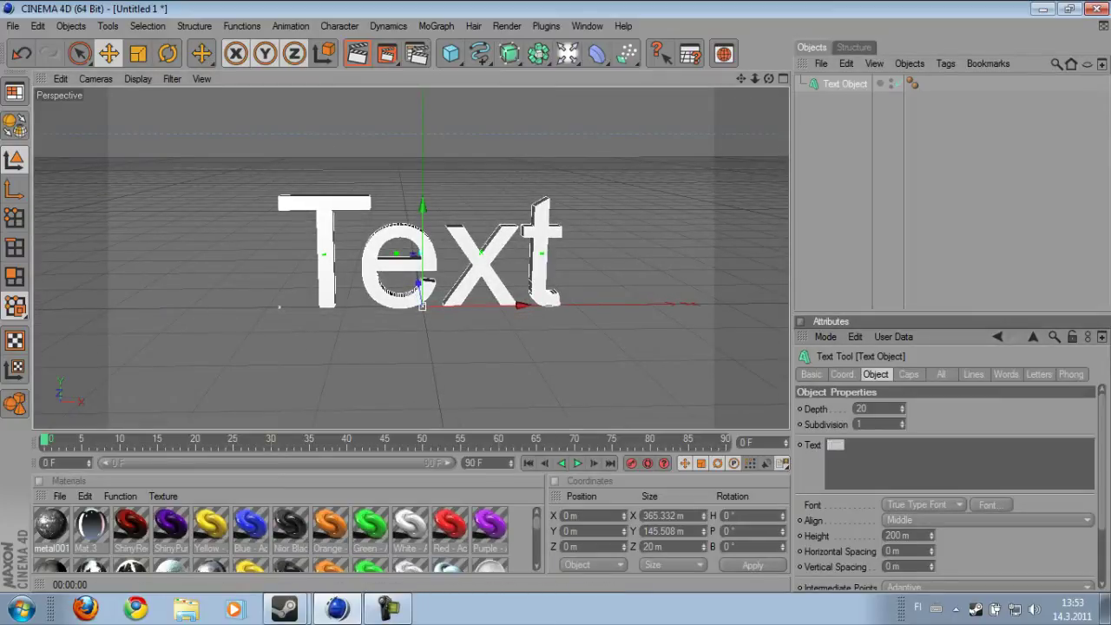
type("ASGp")
key("Return")
key("BackSpace")
key("Tab")
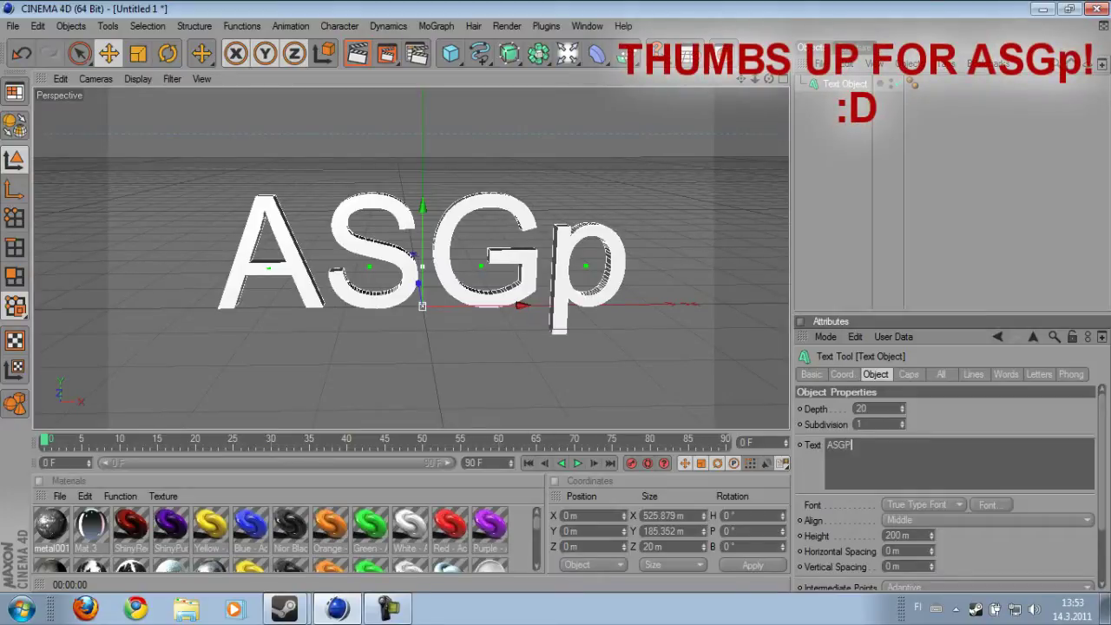
key("Tab")
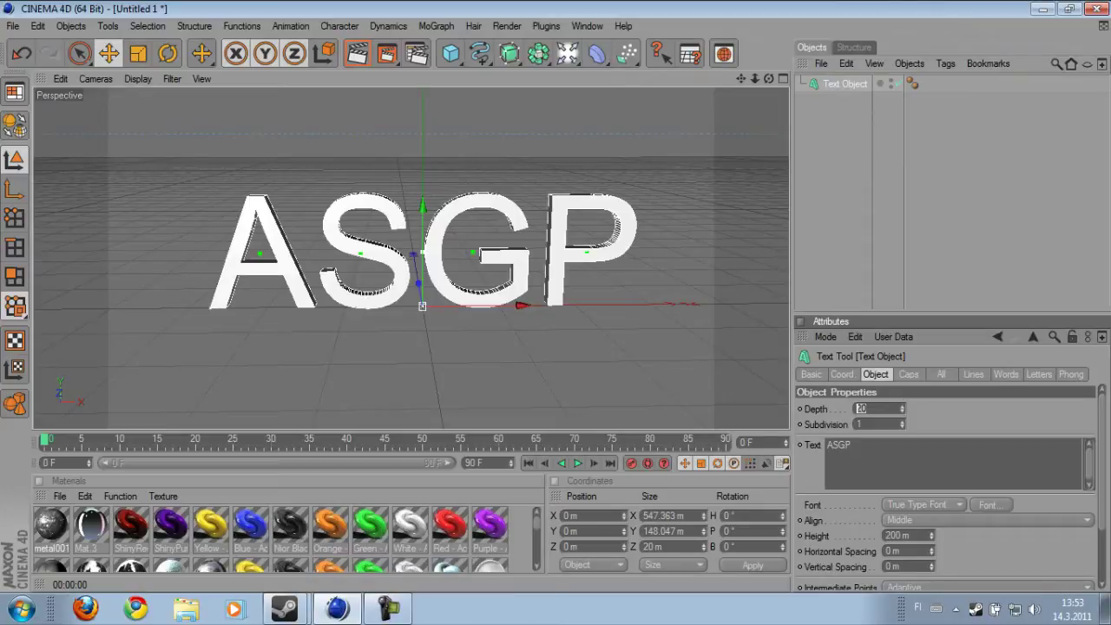
Set the ASGP text extrusion depth to 100, then deselect it
type("100")
key("Return")
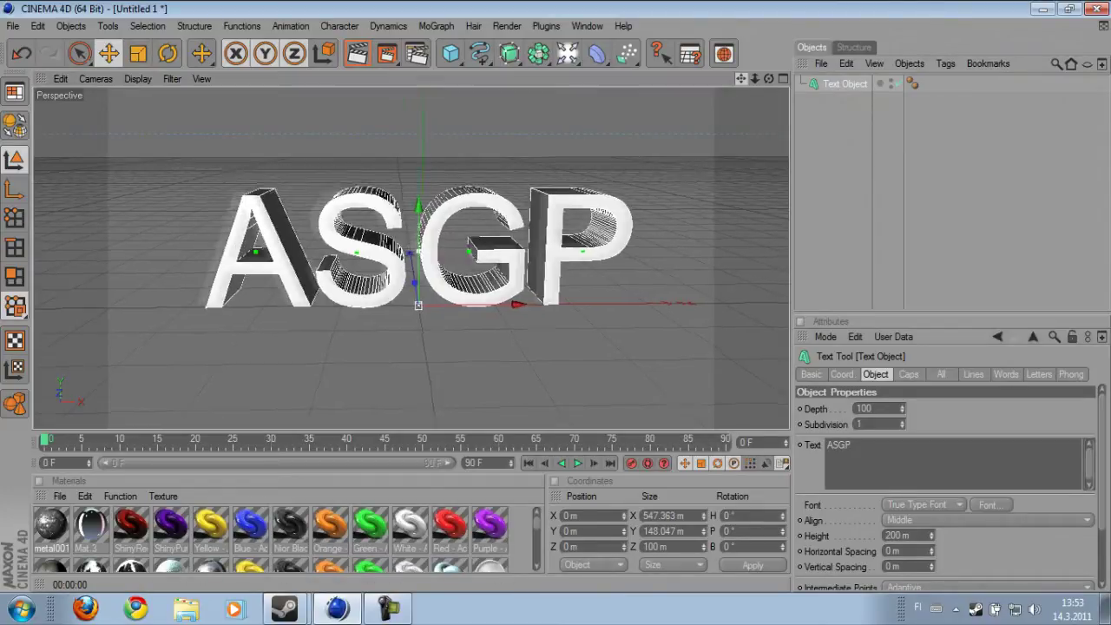
mouse_move(740, 78)
left_mouse_down()
mouse_move(730, 70)
mouse_move(768, 83)
left_mouse_up()
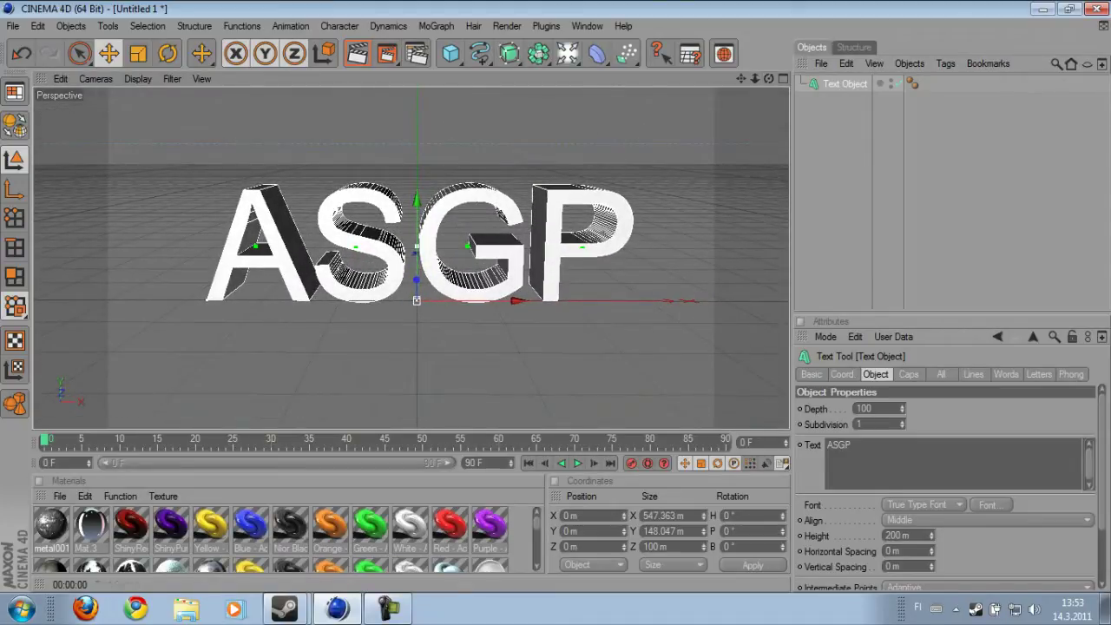
key("ctrl+shift+a")
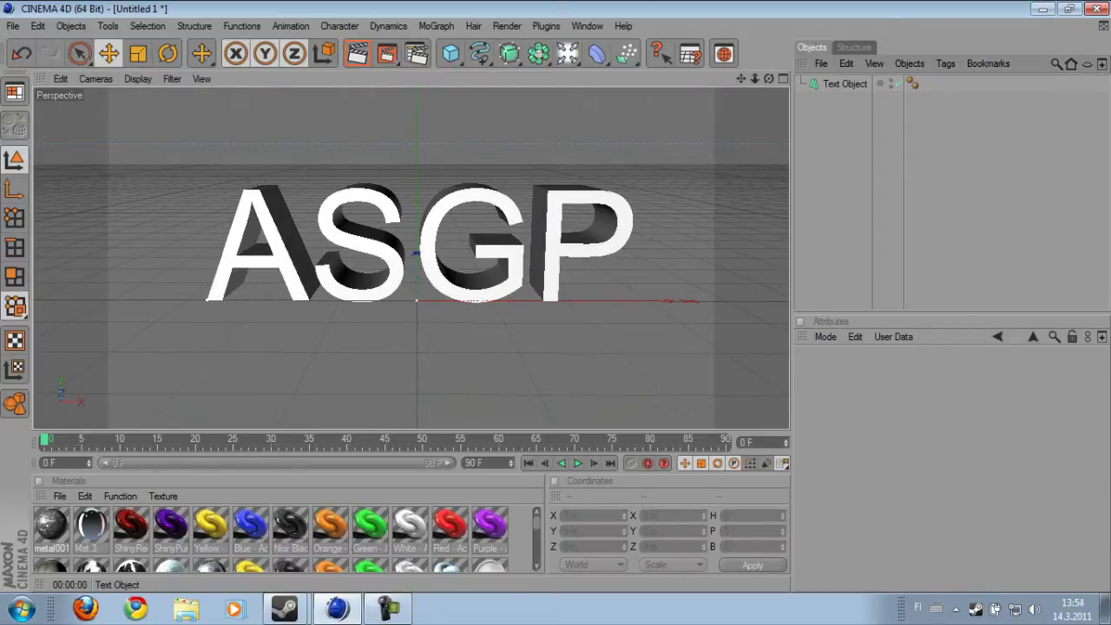
Make the text editable with C and expand it to reveal letters A, S, G, P
key("ctrl+a")
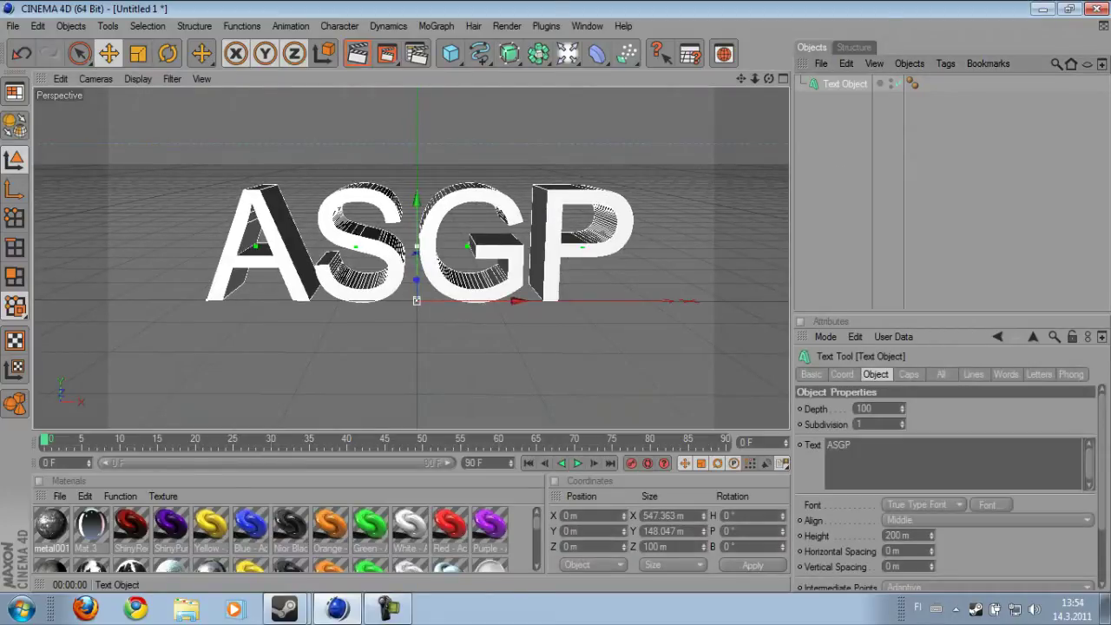
key("c")
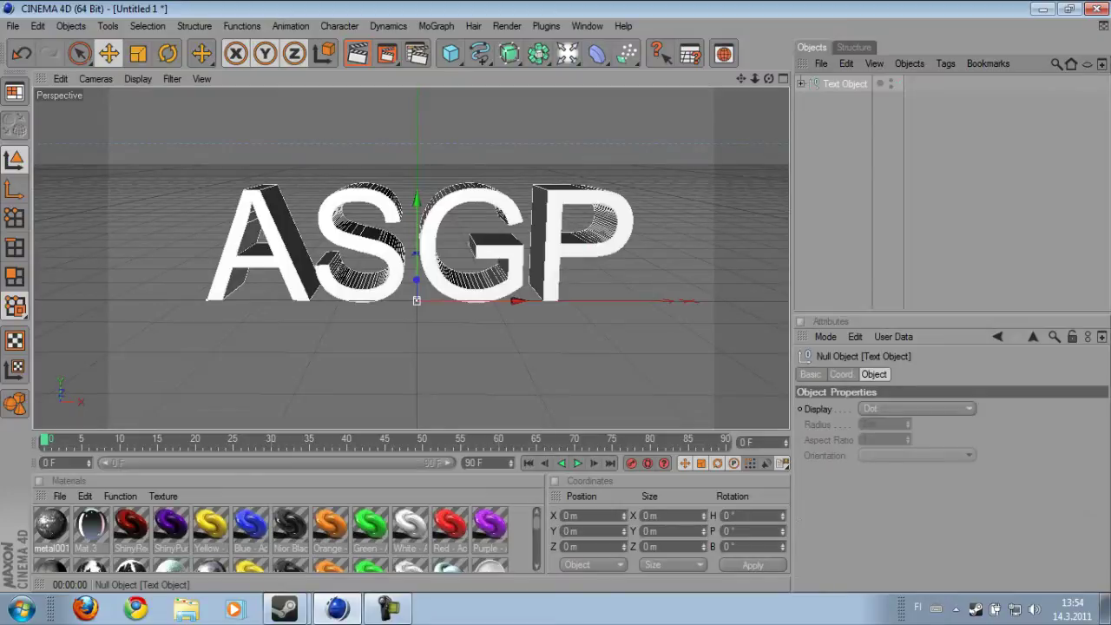
left_click(801, 83)
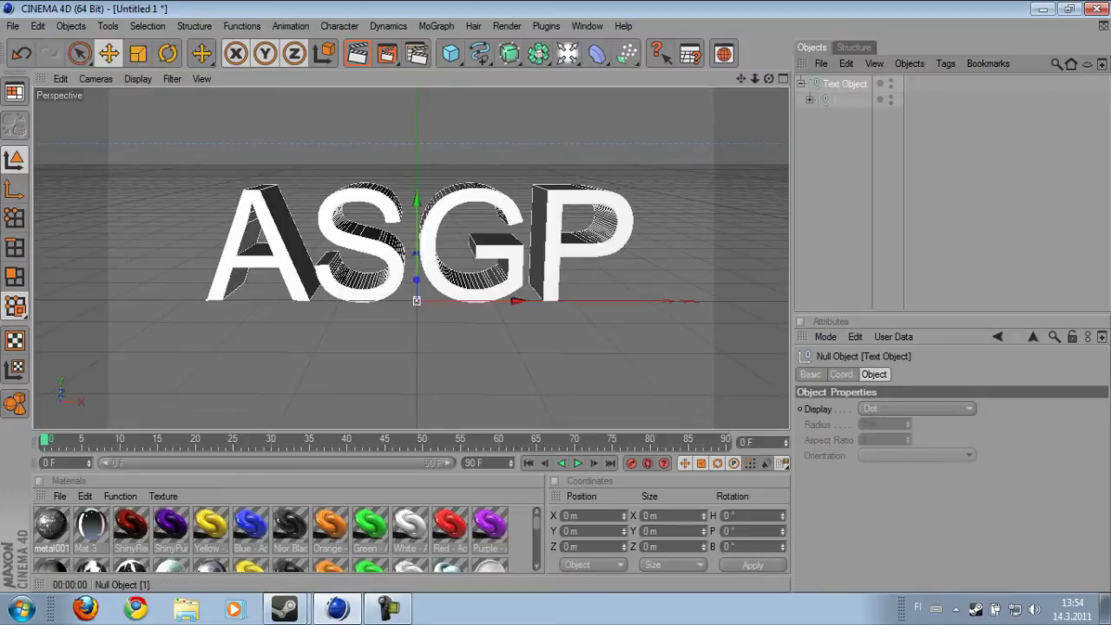
left_click(809, 99)
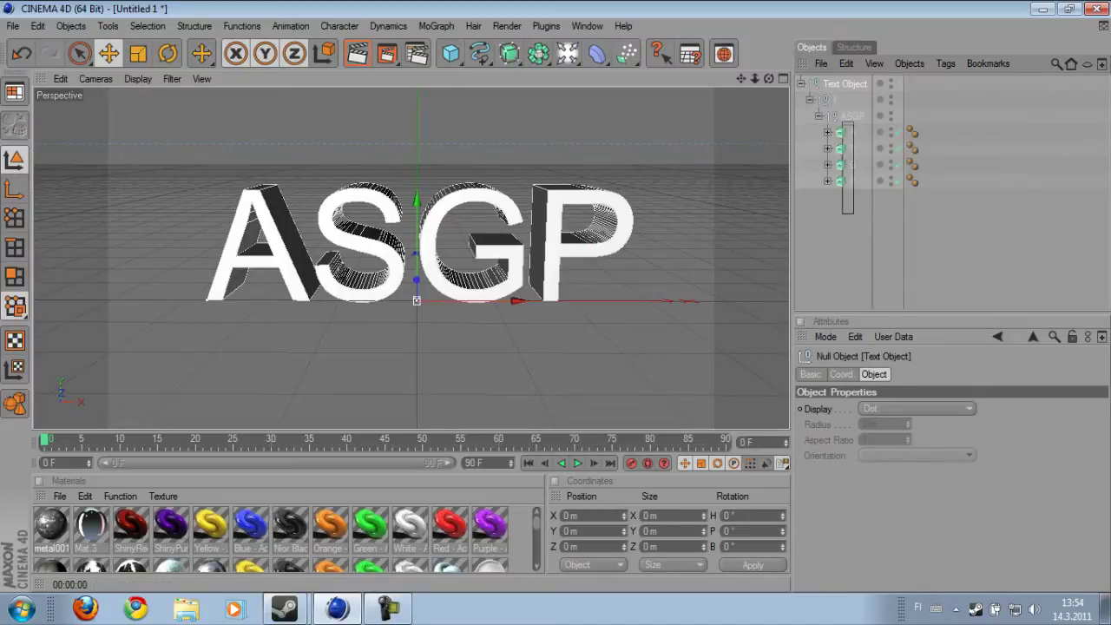
left_click_drag(840, 121, 855, 213)
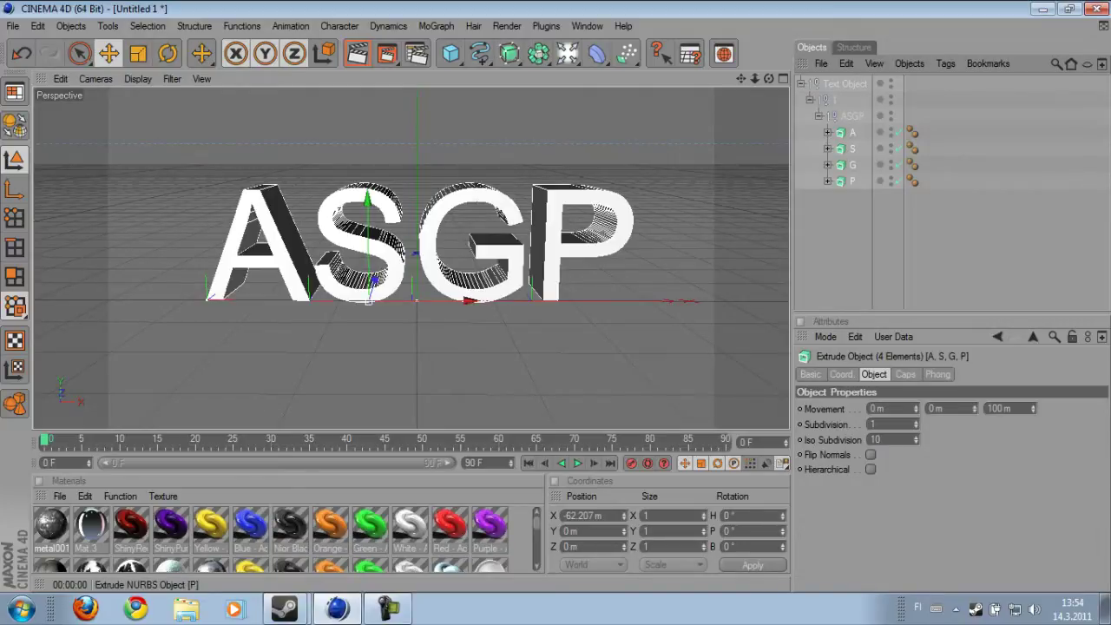
Move letters A, S, G, P to the top level and delete the leftover Text object
key("c")
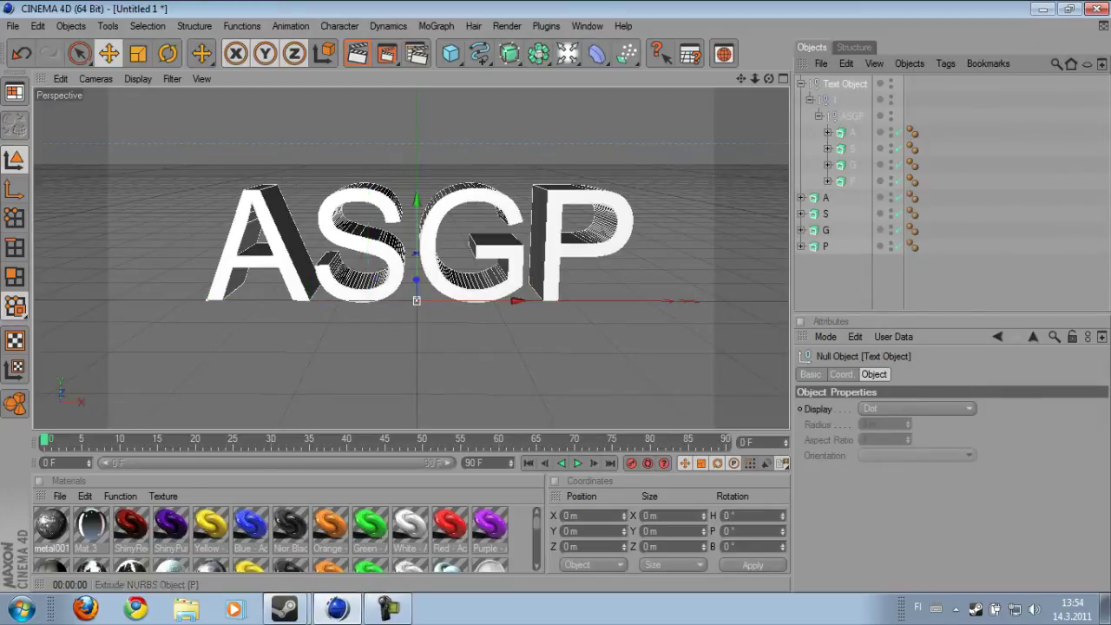
mouse_move(839, 122)
left_mouse_down()
mouse_move(854, 186)
mouse_move(823, 252)
left_mouse_up()
left_click_drag(822, 198, 822, 252)
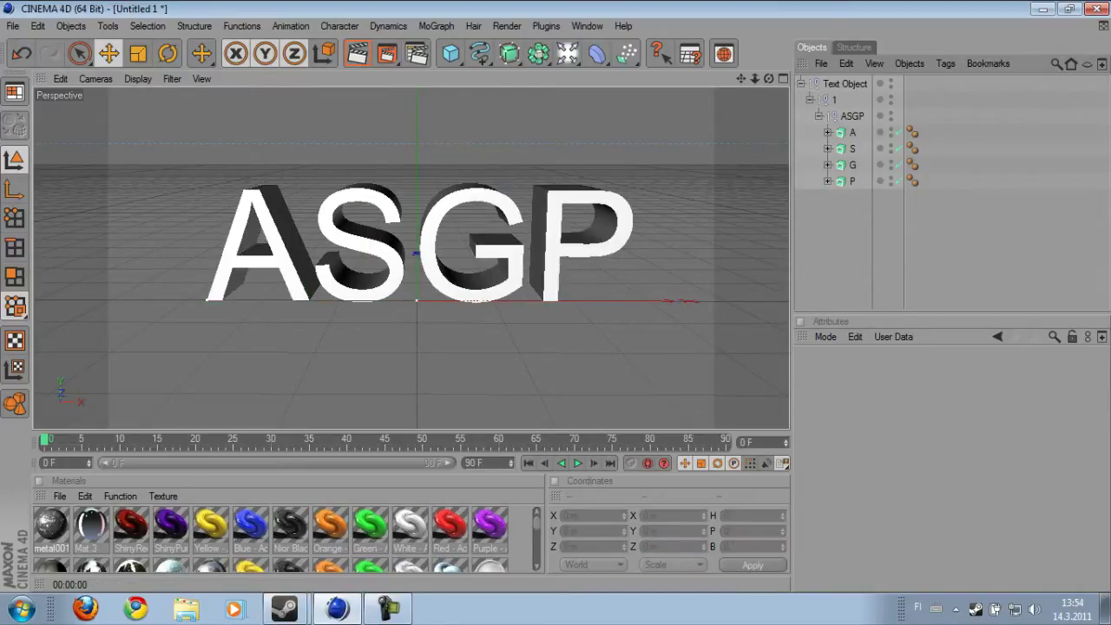
key("ctrl+y")
key("ctrl+y")
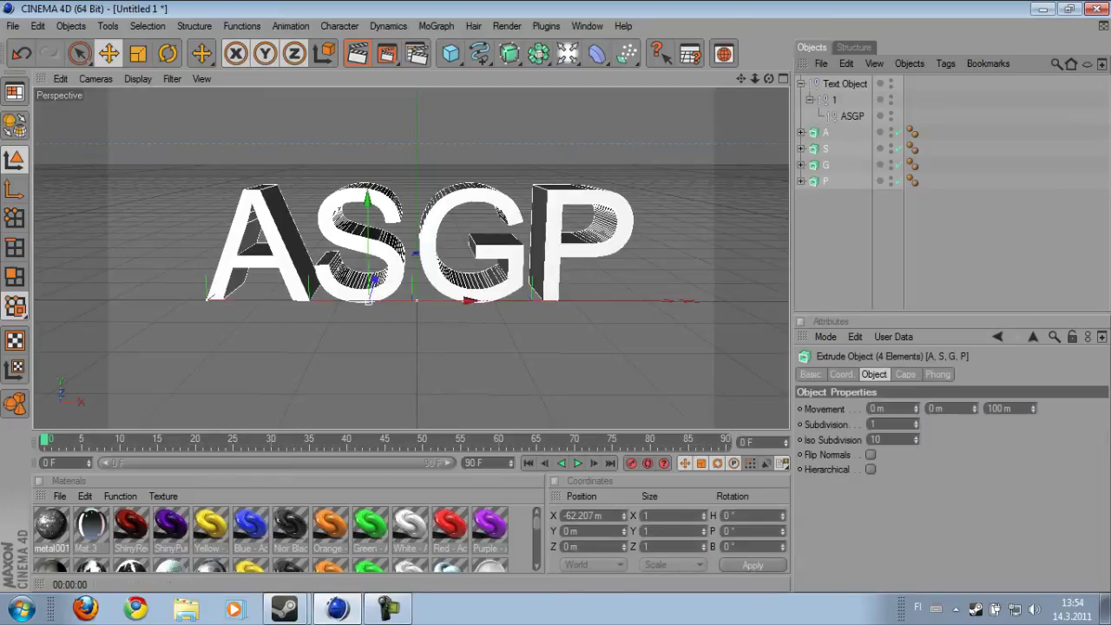
key("ctrl+shift+a")
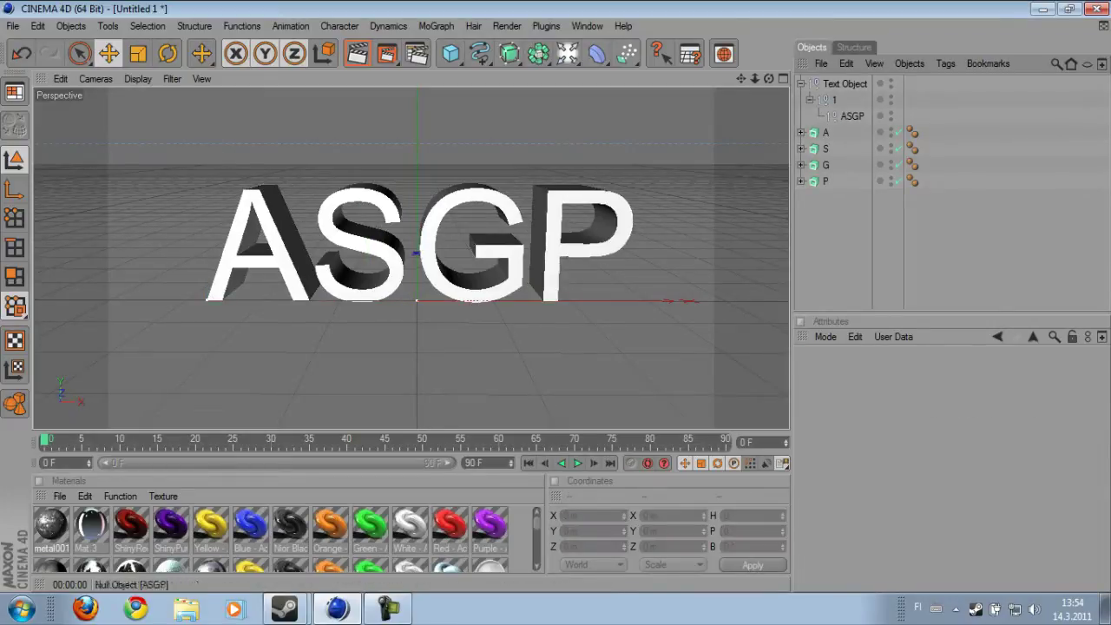
left_click(845, 84)
key("Delete")
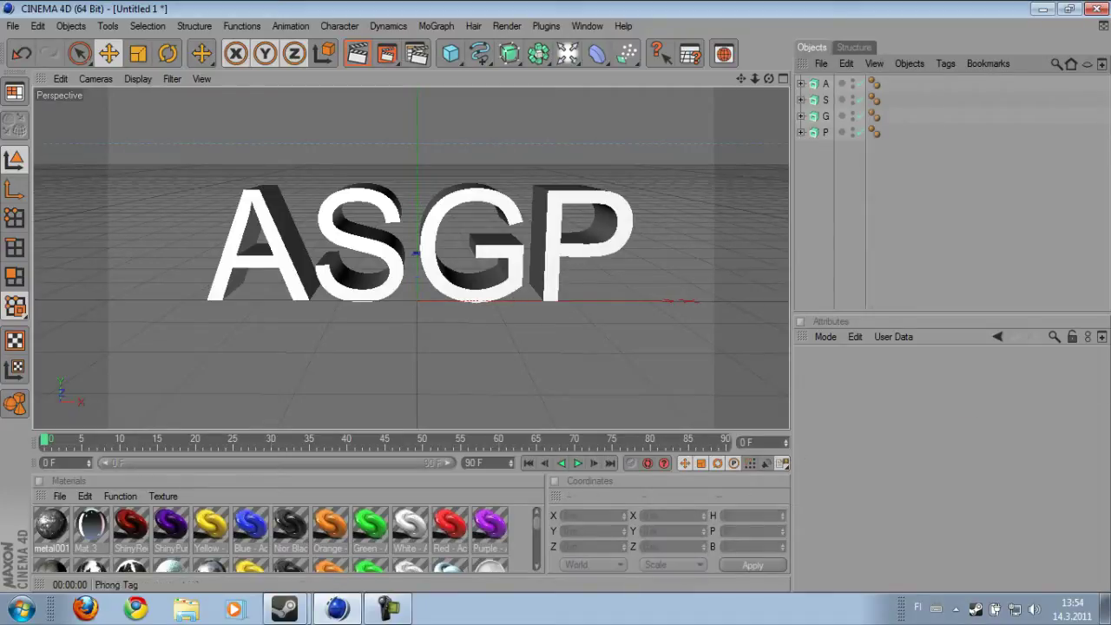
Duplicate letters A, S, G, P into copies A.1–P.1, then reselect the originals
key("ctrl+a")
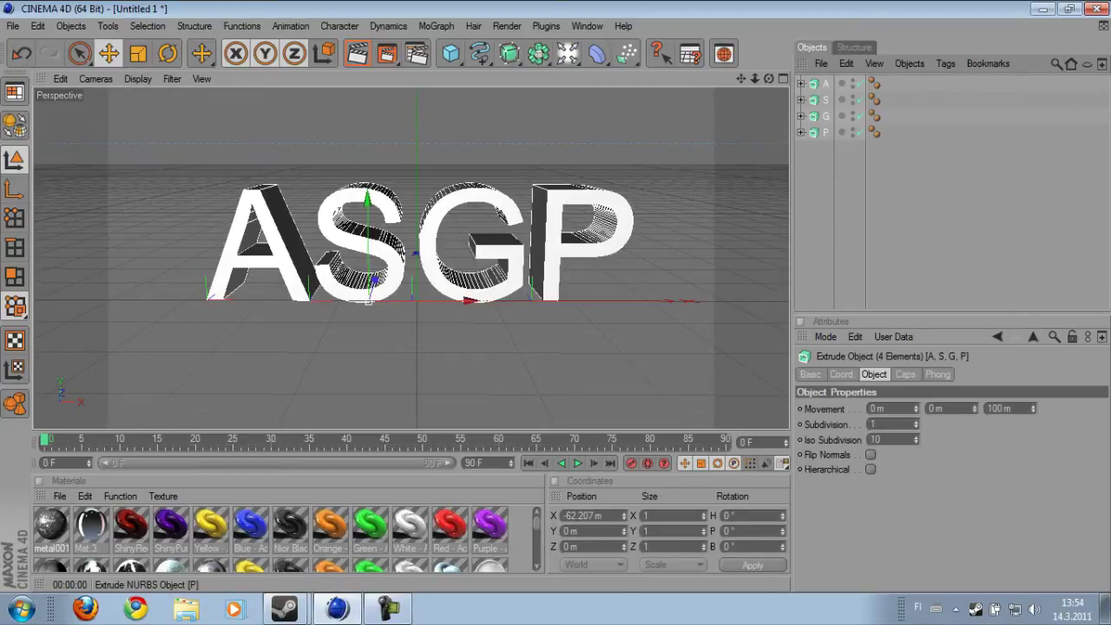
key("ctrl+v")
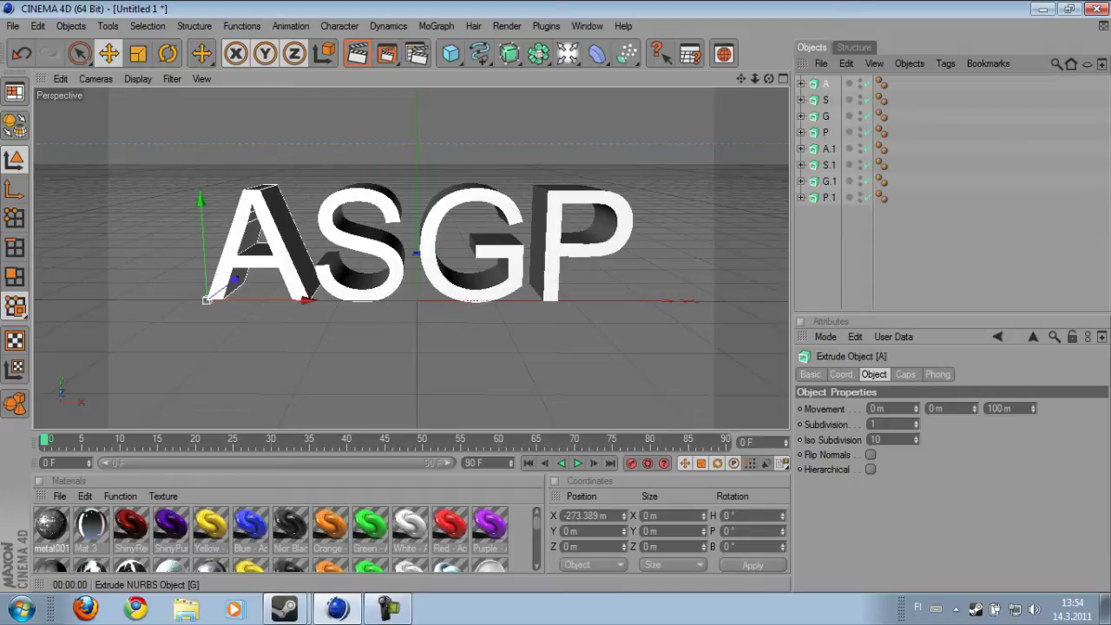
key("Down")
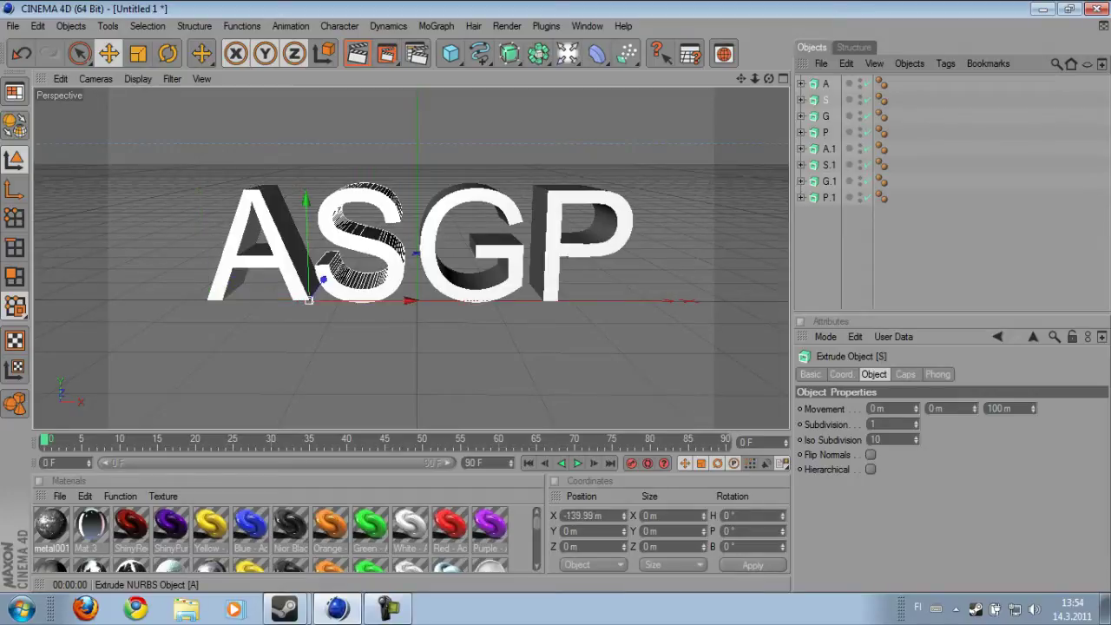
key("Up")
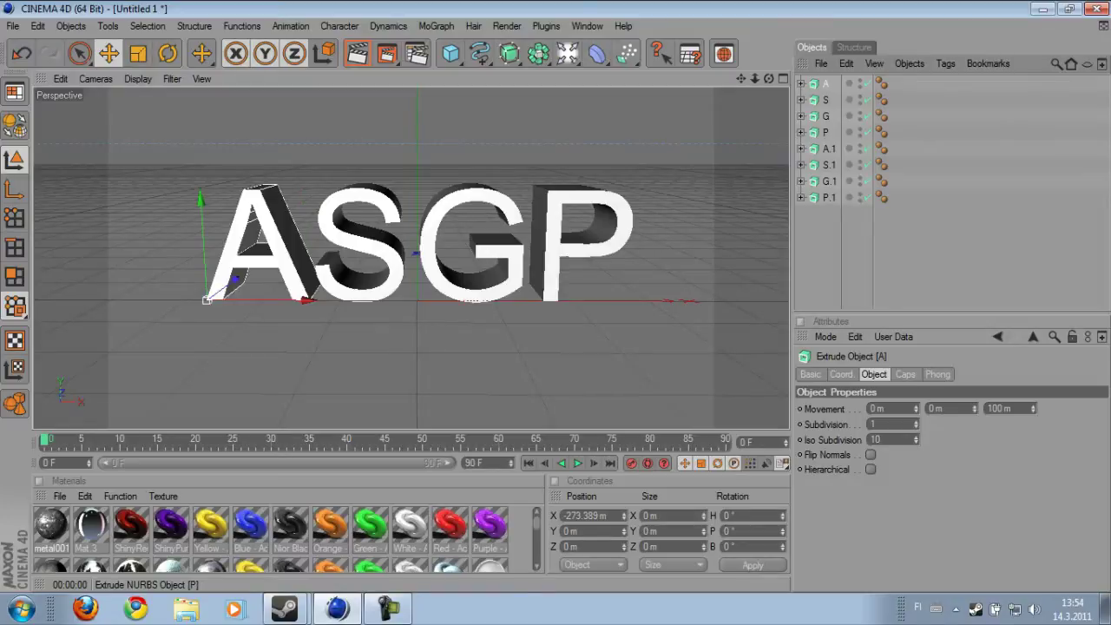
key("shift+Down")
key("shift+Down")
key("shift+Down")
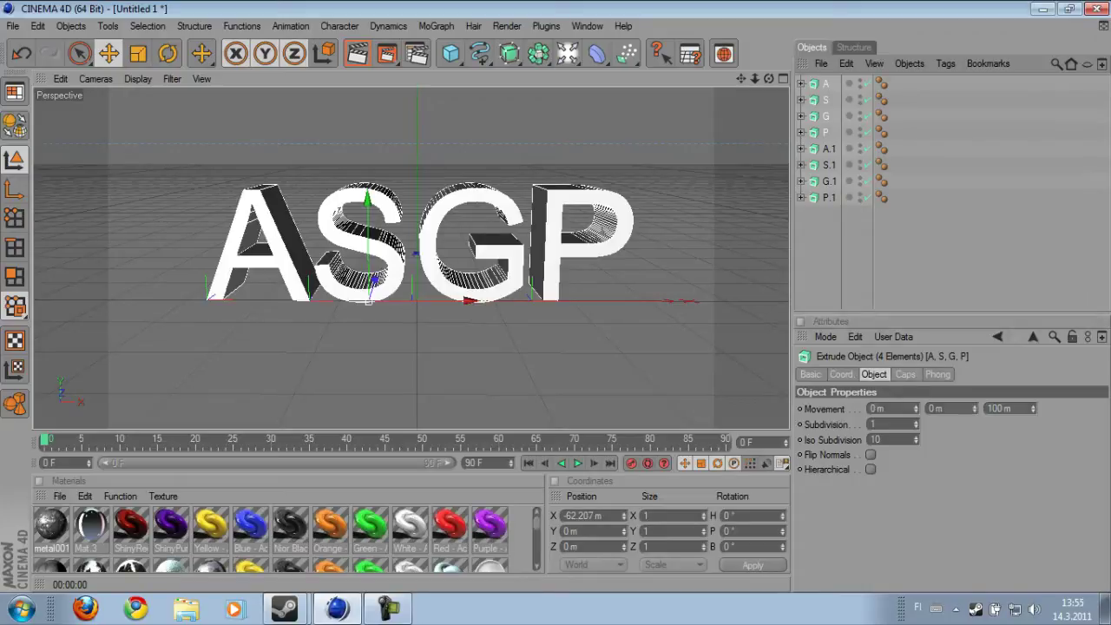
left_click(905, 374)
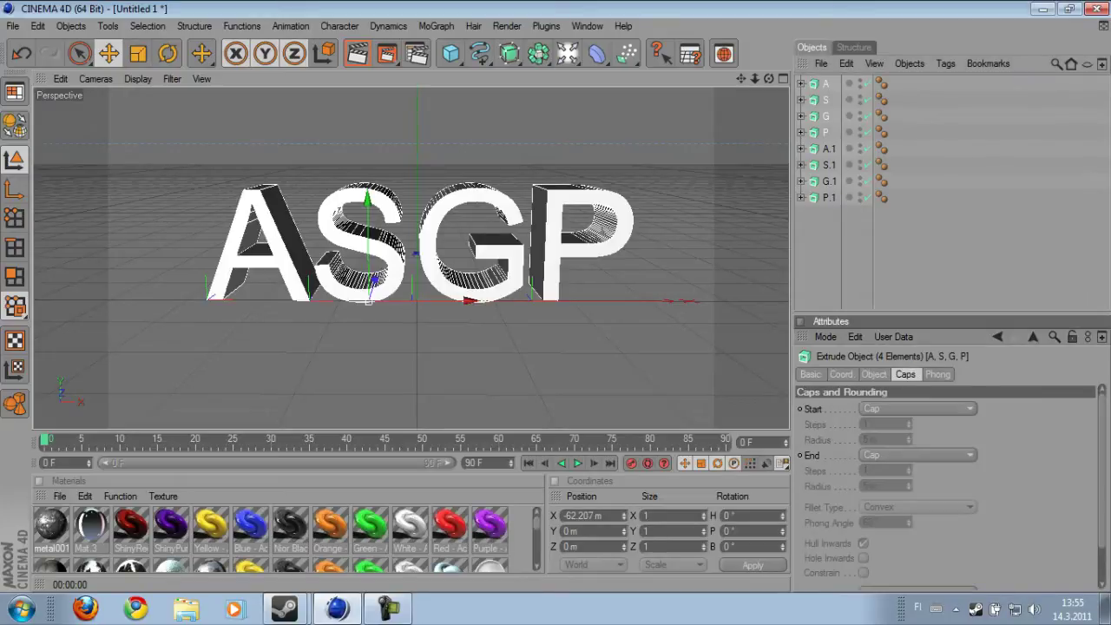
Give A, S, G, P Fillet Caps on Start and End with a 5 m radius
left_click(918, 408)
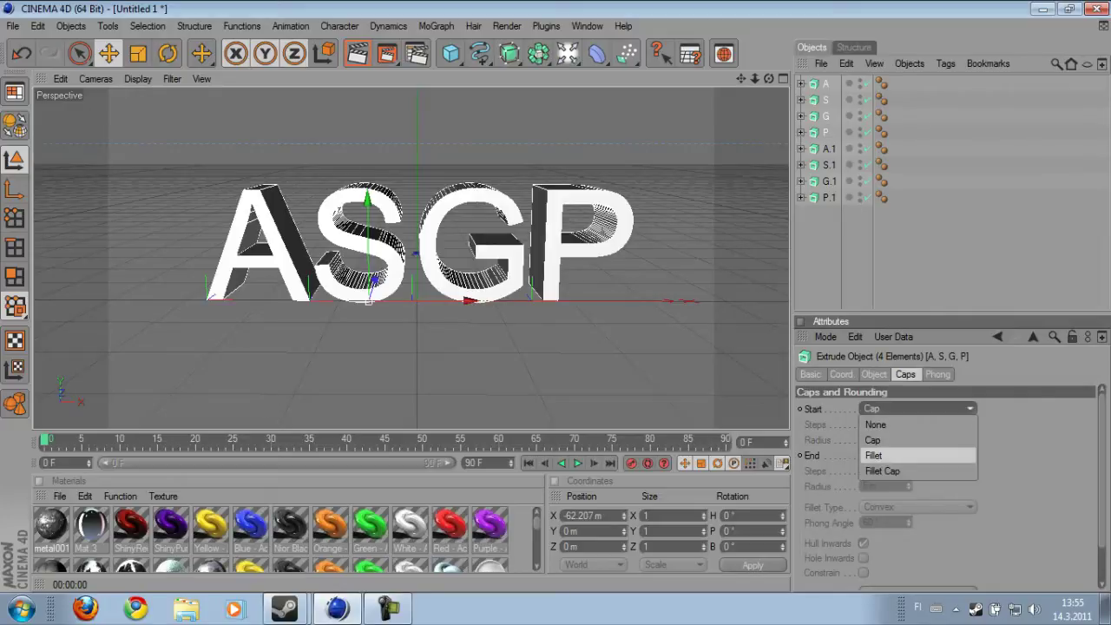
left_click(882, 471)
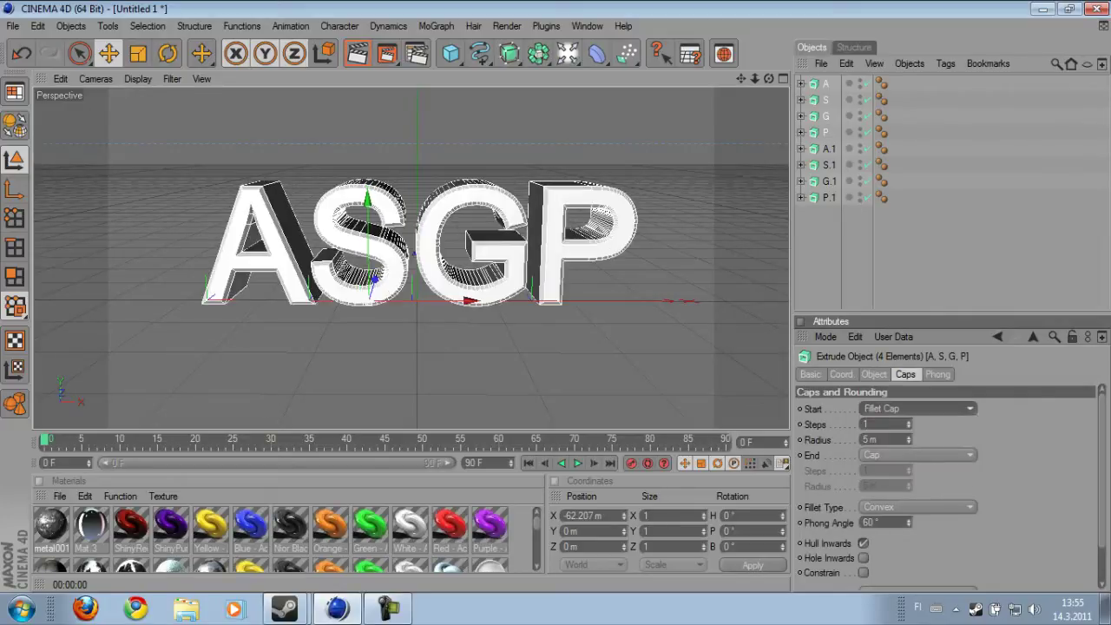
left_click(918, 455)
left_click(882, 518)
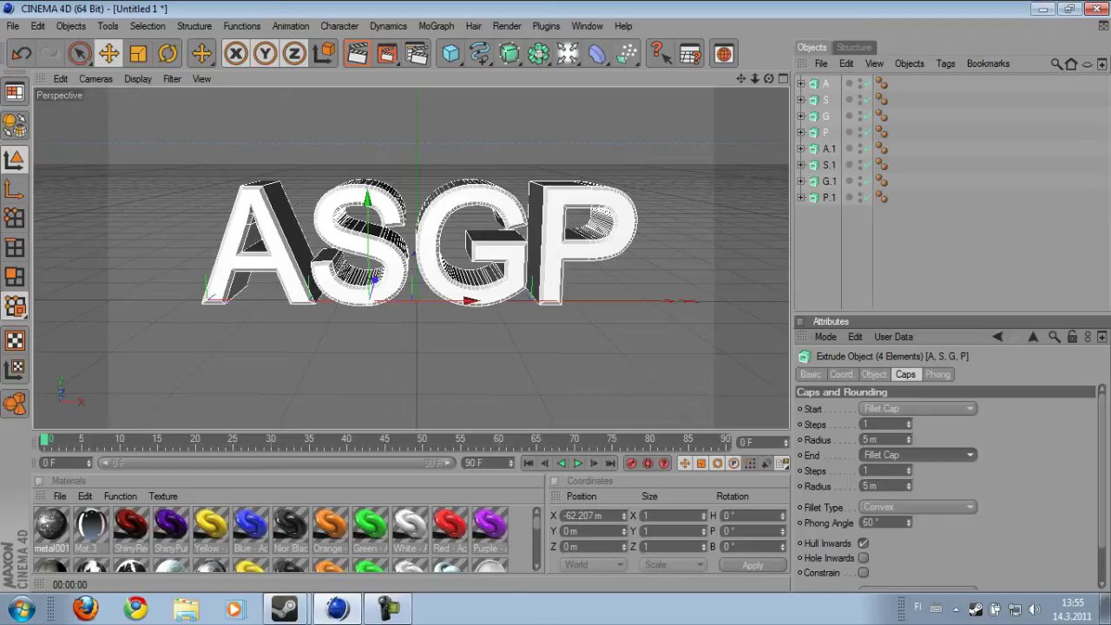
left_click_drag(908, 439, 907, 399)
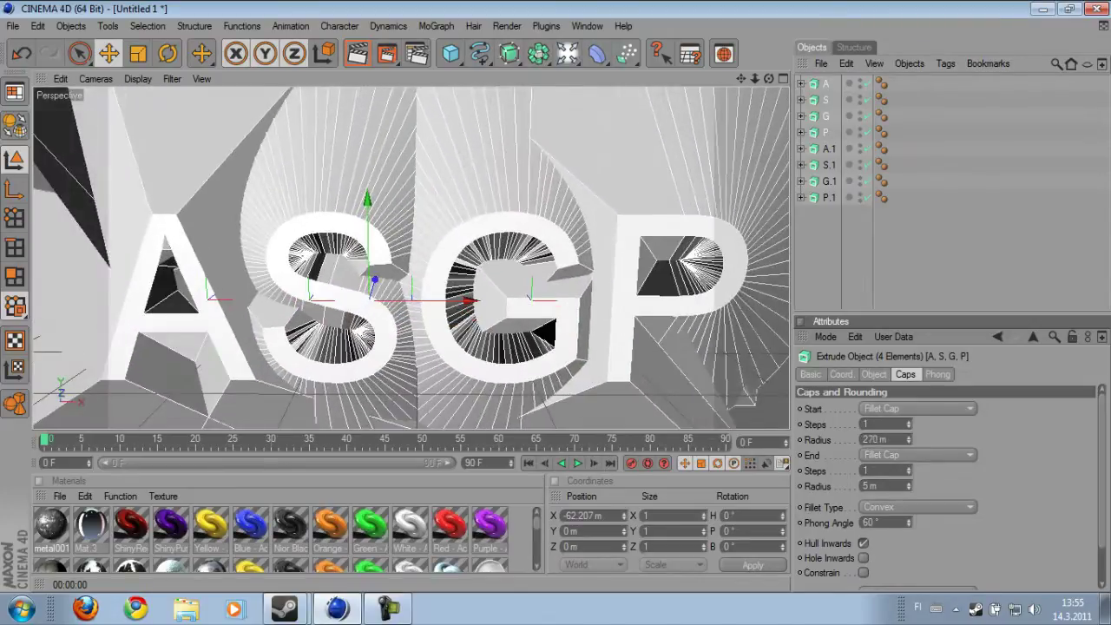
left_click_drag(908, 439, 907, 408)
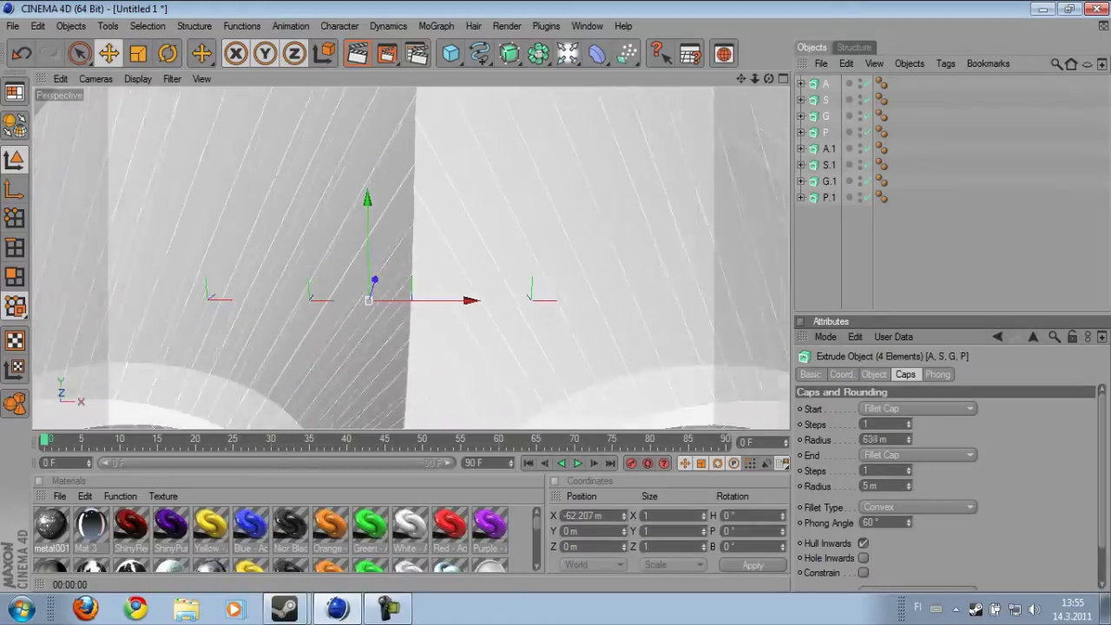
left_click_drag(908, 408, 908, 437)
double_click(868, 439)
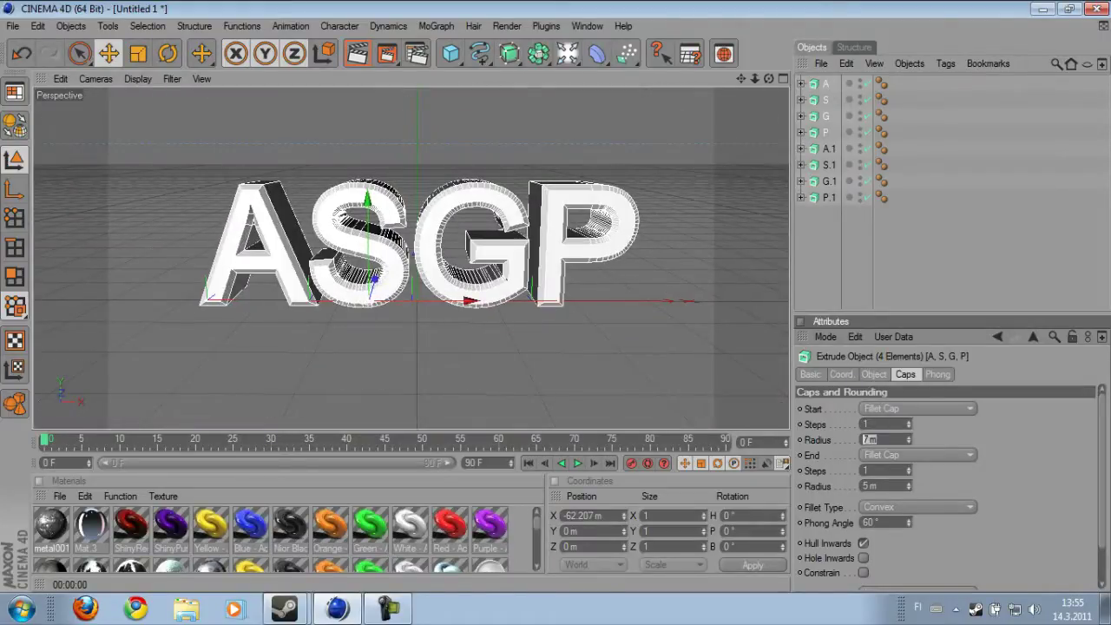
key("Return")
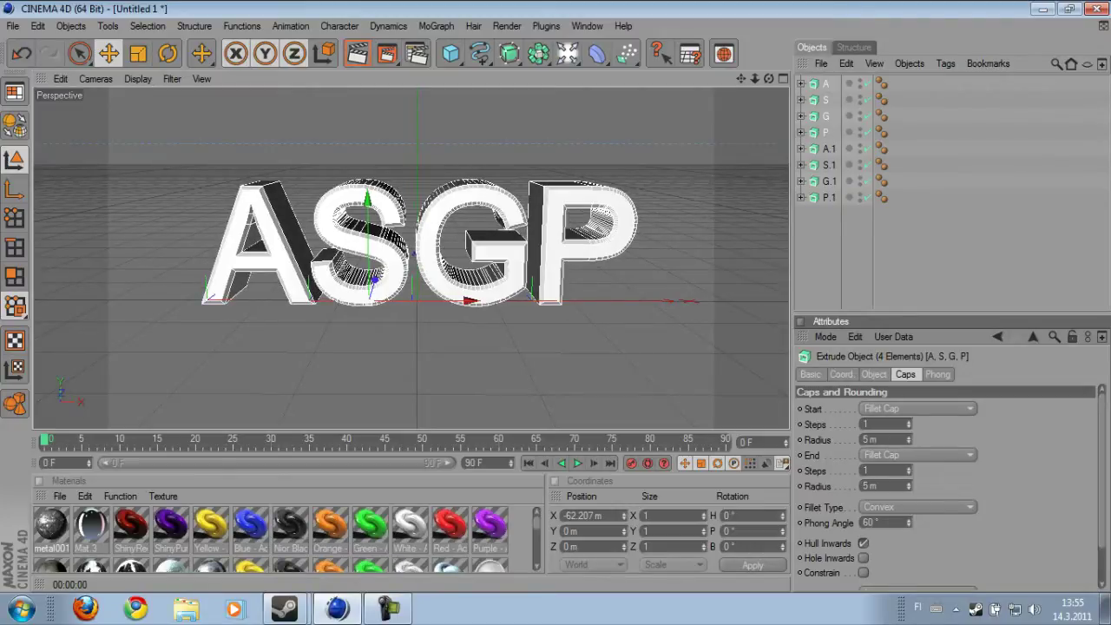
key("ctrl+shift+a")
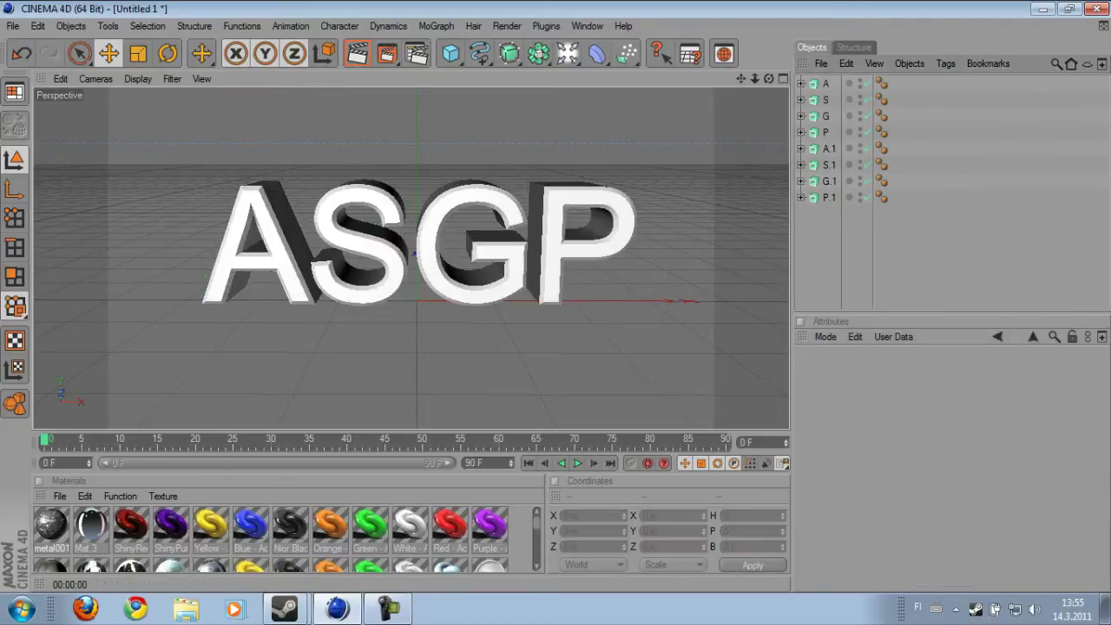
left_click_drag(819, 235, 833, 143)
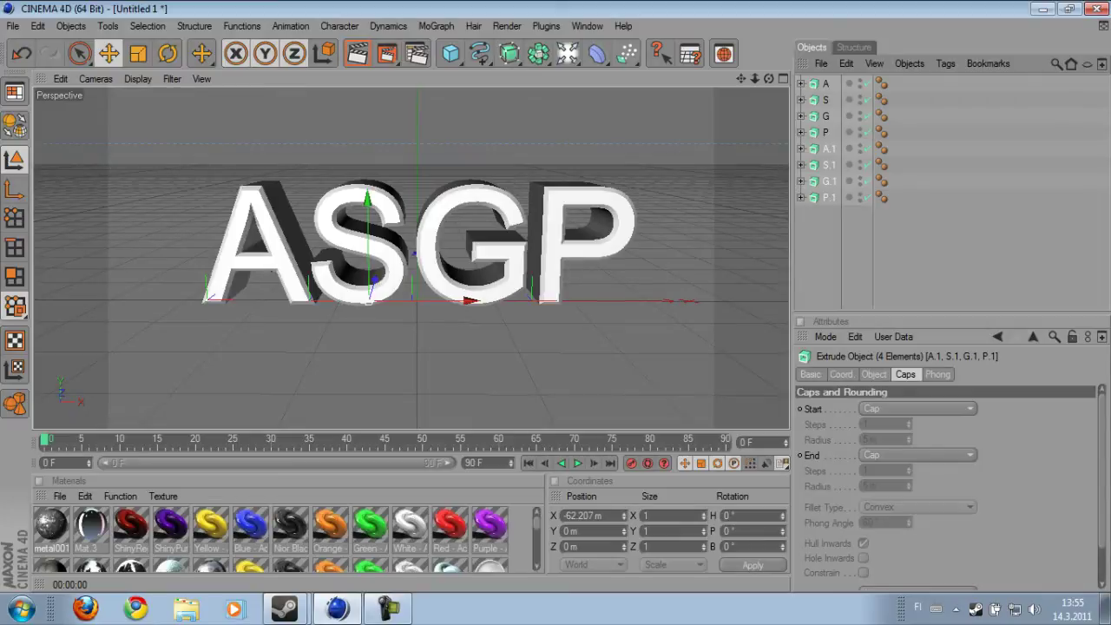
Keep plain caps on A.1–P.1 and set their extrusion Z movement to -20 m
left_click(917, 408)
left_click(877, 439)
left_click(917, 455)
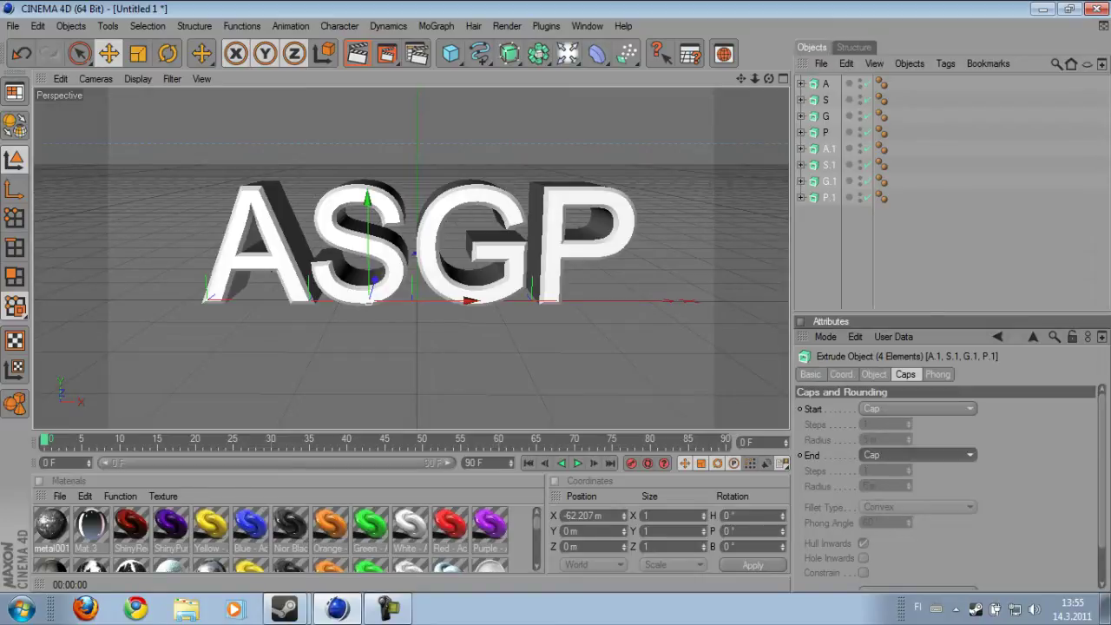
left_click(874, 374)
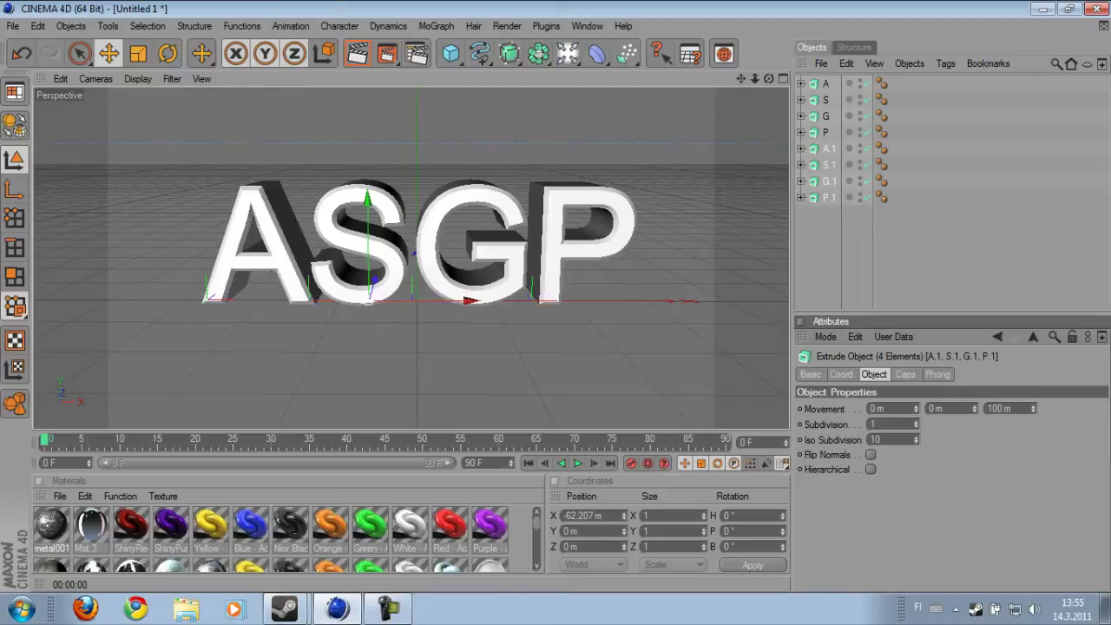
double_click(998, 408)
key("BackSpace")
type("-20")
key("Return")
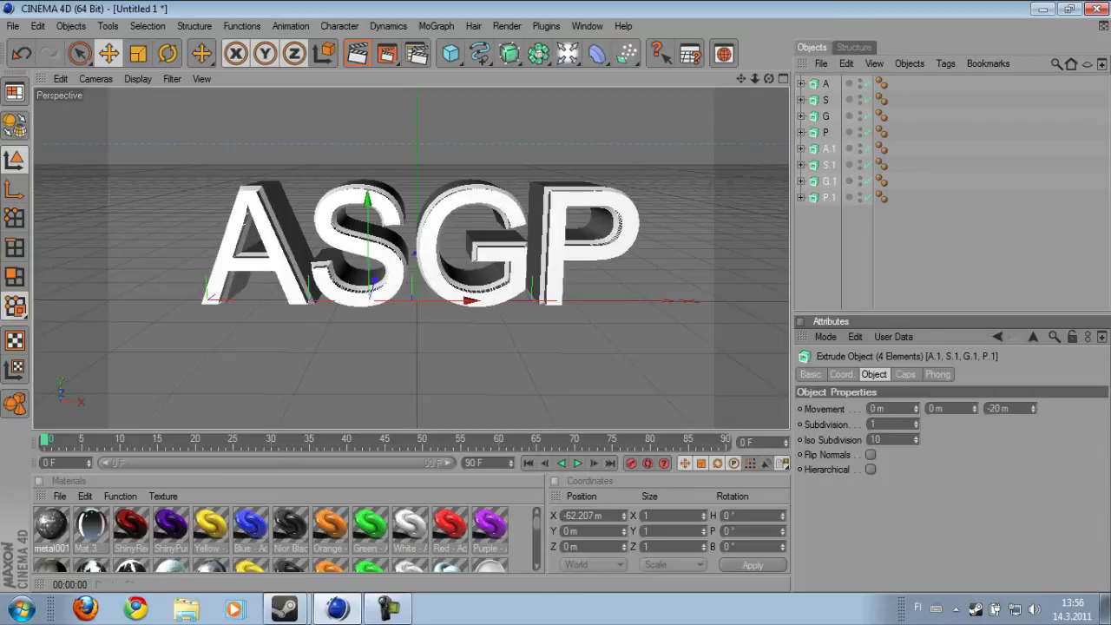
mouse_move(416, 260)
left_mouse_down("alt")
mouse_move(625, 261)
mouse_move(651, 235)
mouse_move(608, 260)
mouse_move(434, 251)
mouse_move(572, 252)
mouse_move(434, 234)
mouse_move(521, 230)
mouse_move(443, 221)
mouse_move(521, 226)
mouse_move(504, 208)
left_mouse_up("alt")
key("ctrl+shift+a")
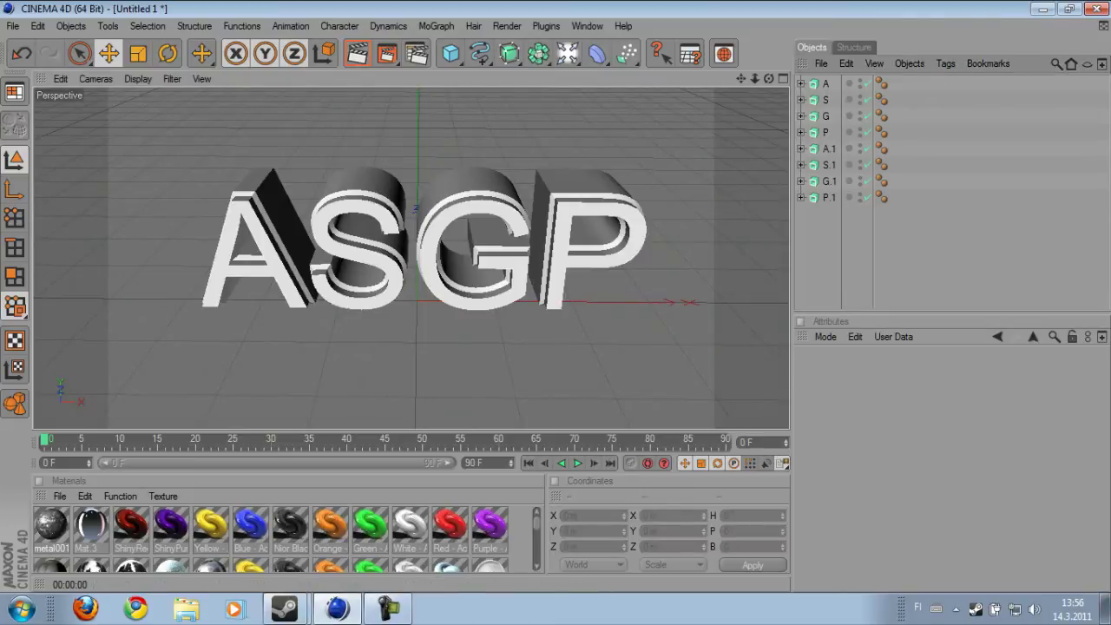
left_click_drag(828, 143, 830, 213)
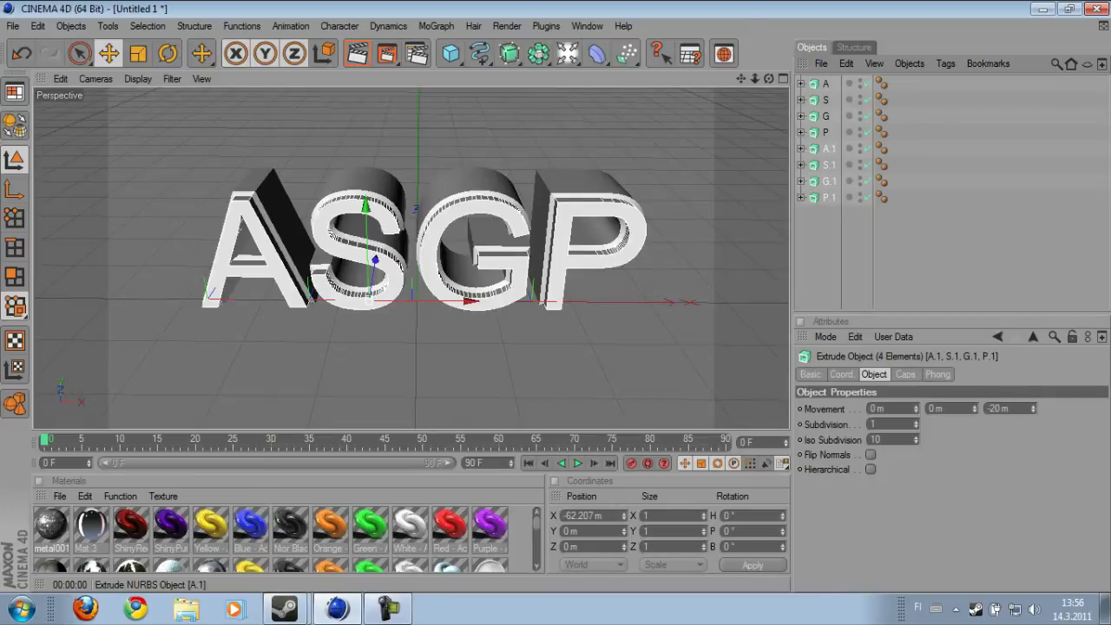
key("ctrl+shift+a")
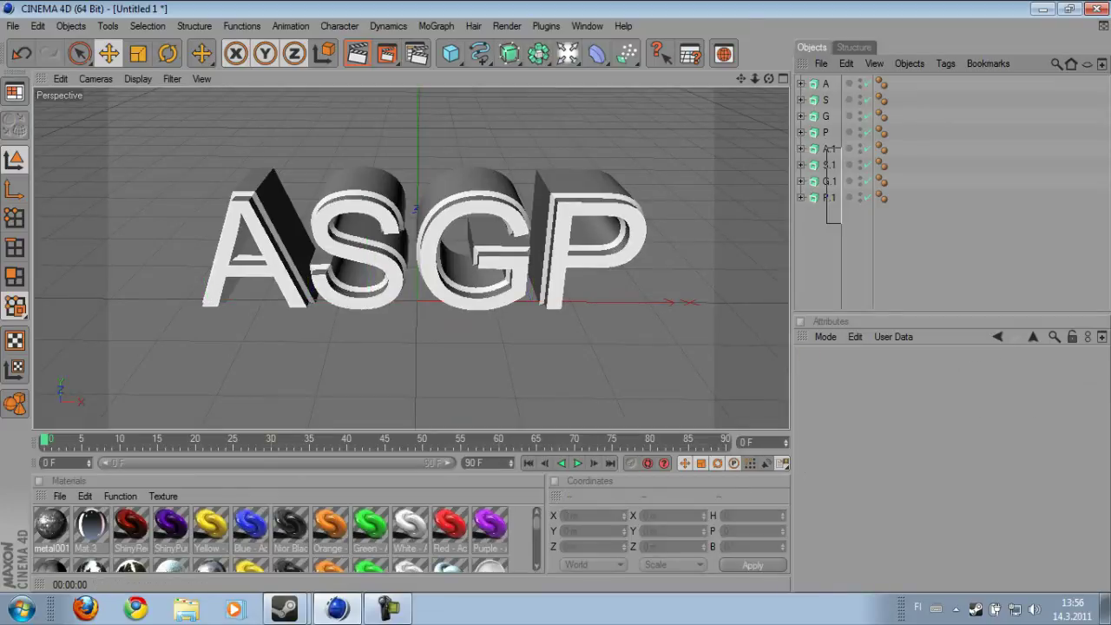
left_click_drag(827, 223, 829, 224)
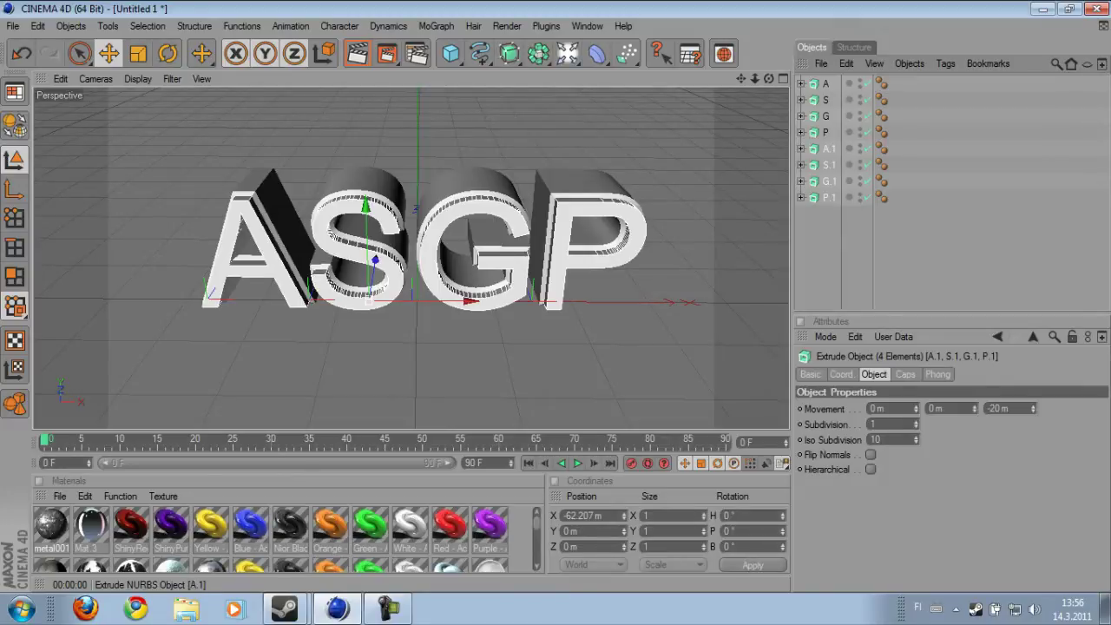
right_click(835, 198)
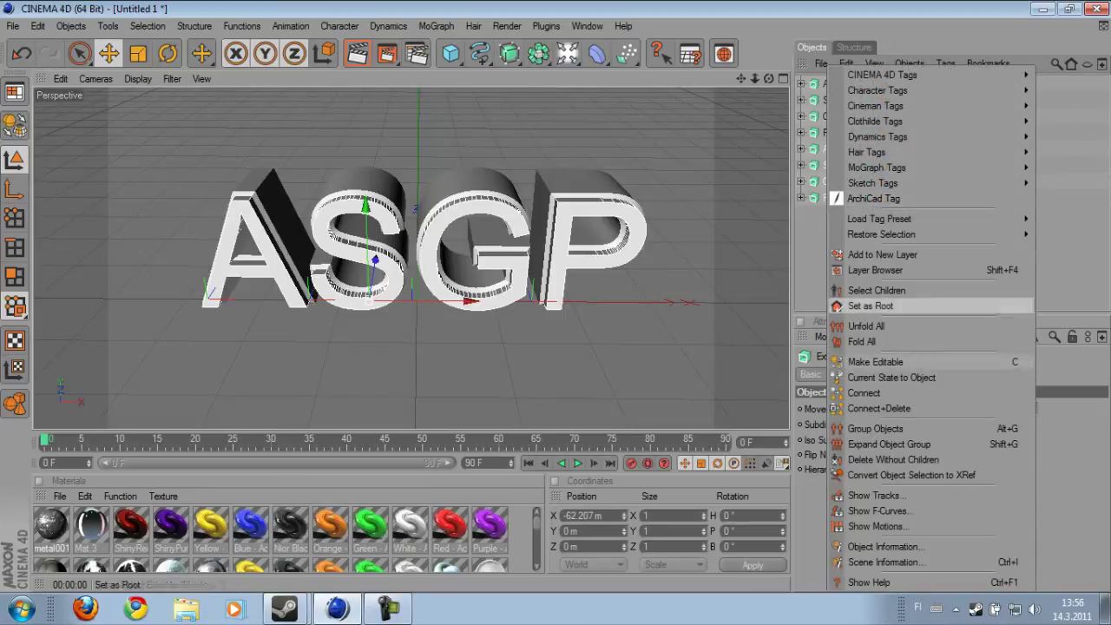
Group the back letters A.1–P.1 under a new null
left_click(876, 429)
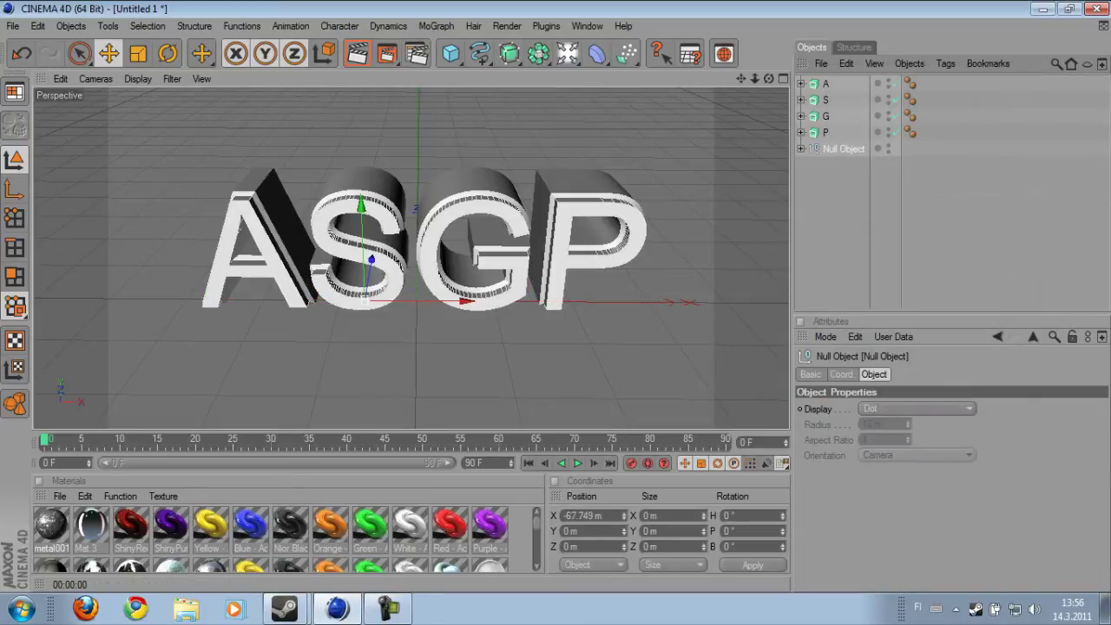
left_click(801, 148)
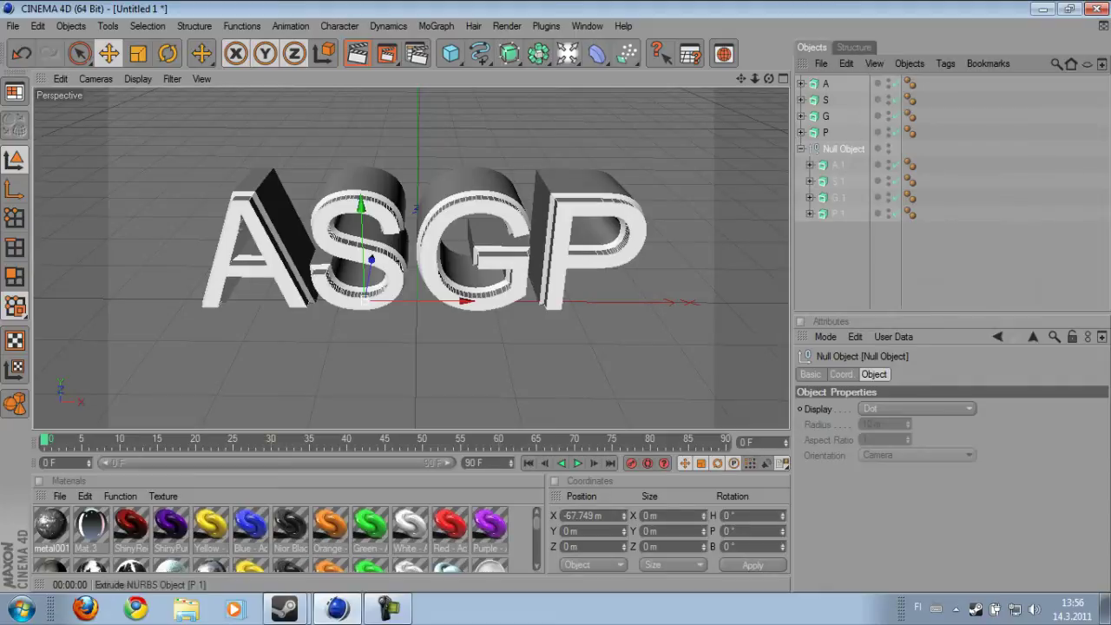
left_click(801, 149)
Group the front letters A, S, G, P under a second null
left_click(826, 83)
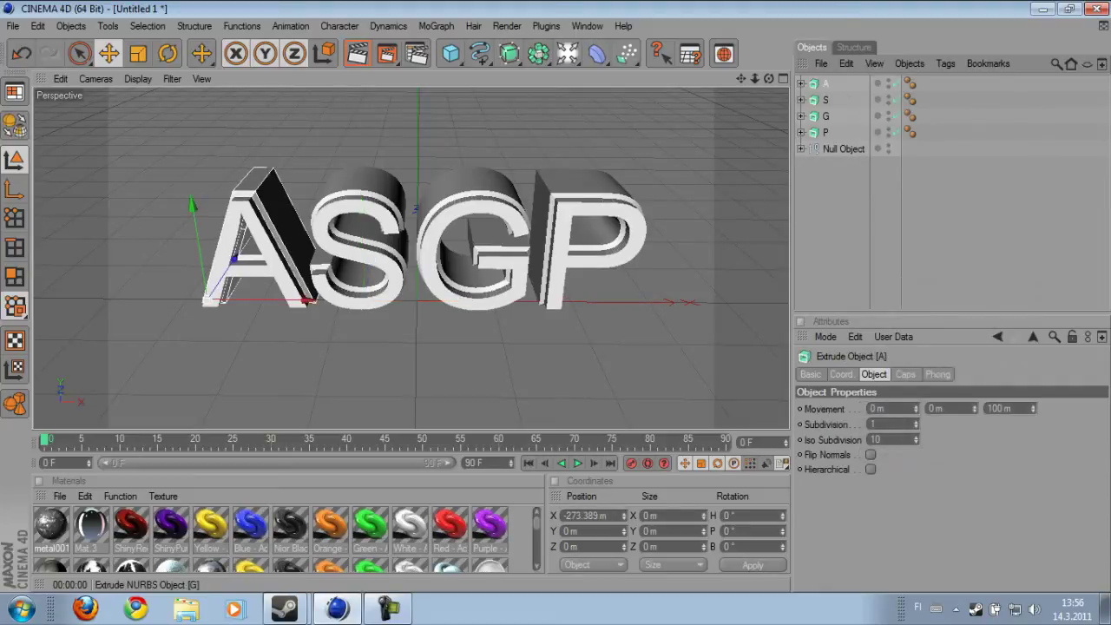
left_click(825, 132, "shift")
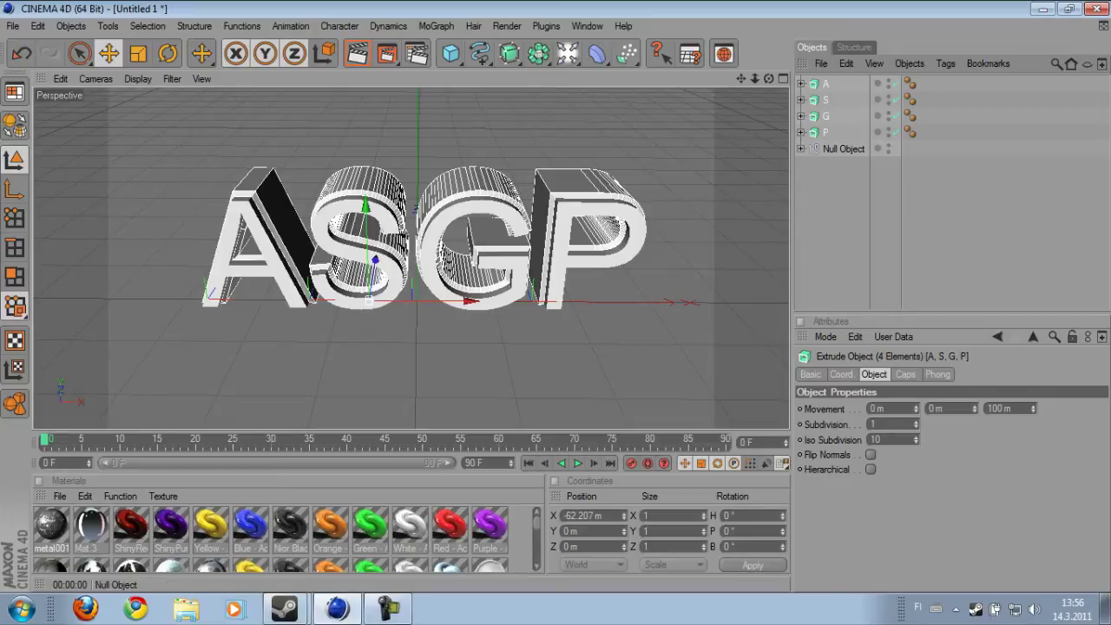
left_click(825, 84)
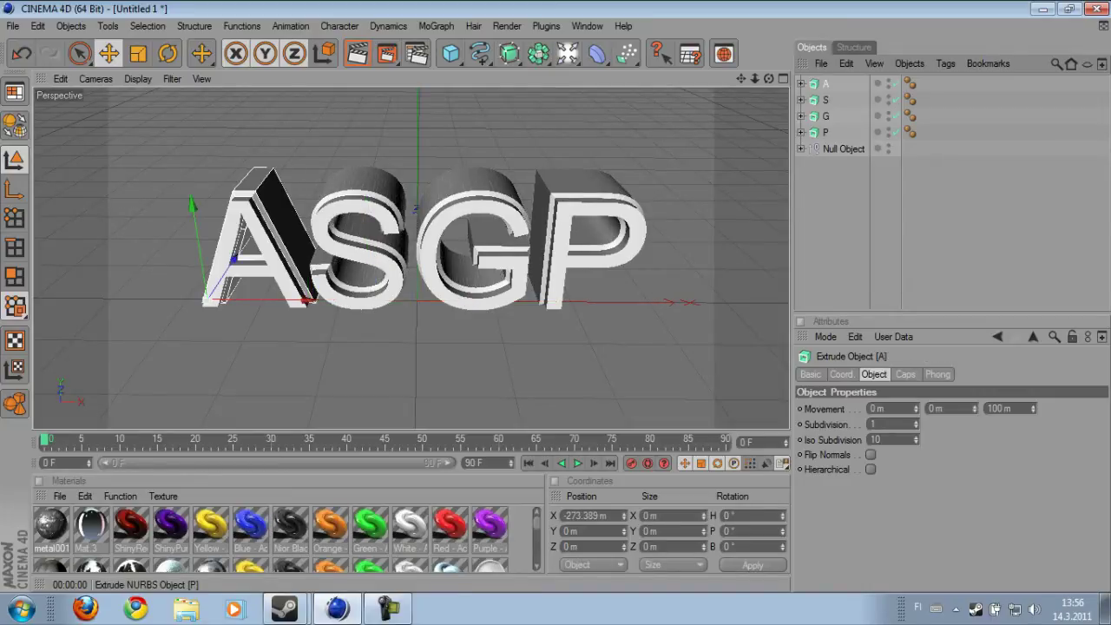
left_click(825, 132, "shift")
right_click(829, 83)
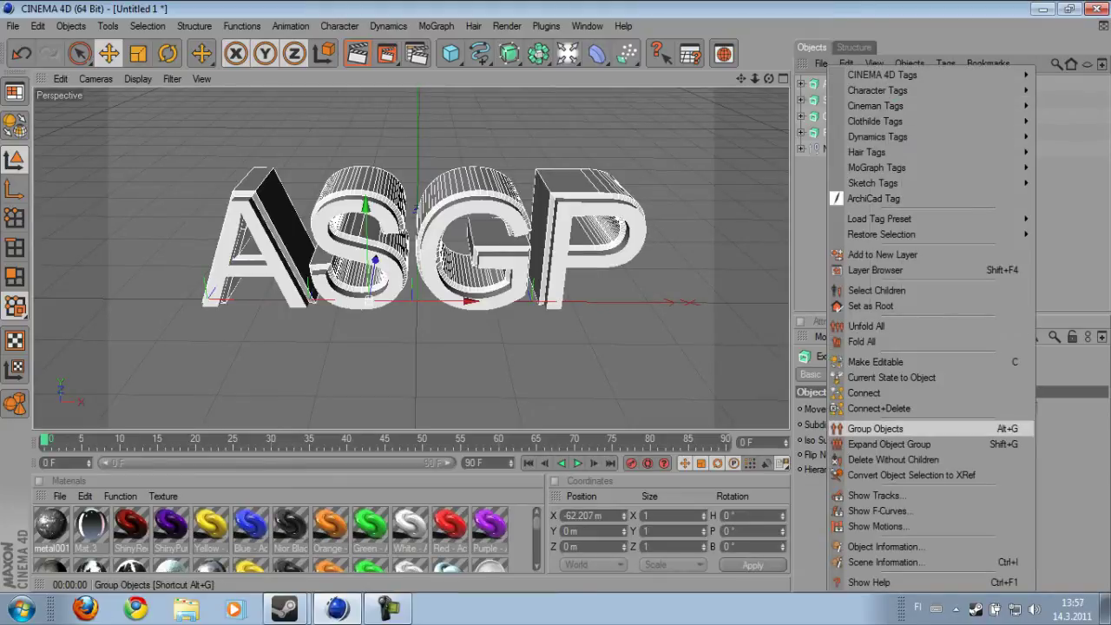
left_click(875, 429)
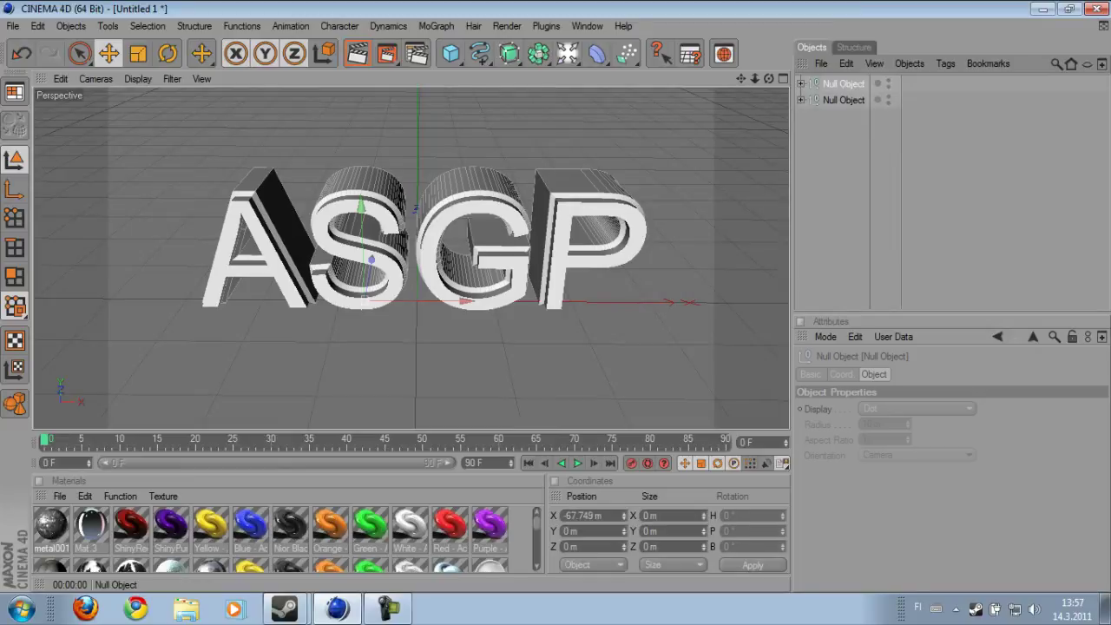
left_click(844, 99)
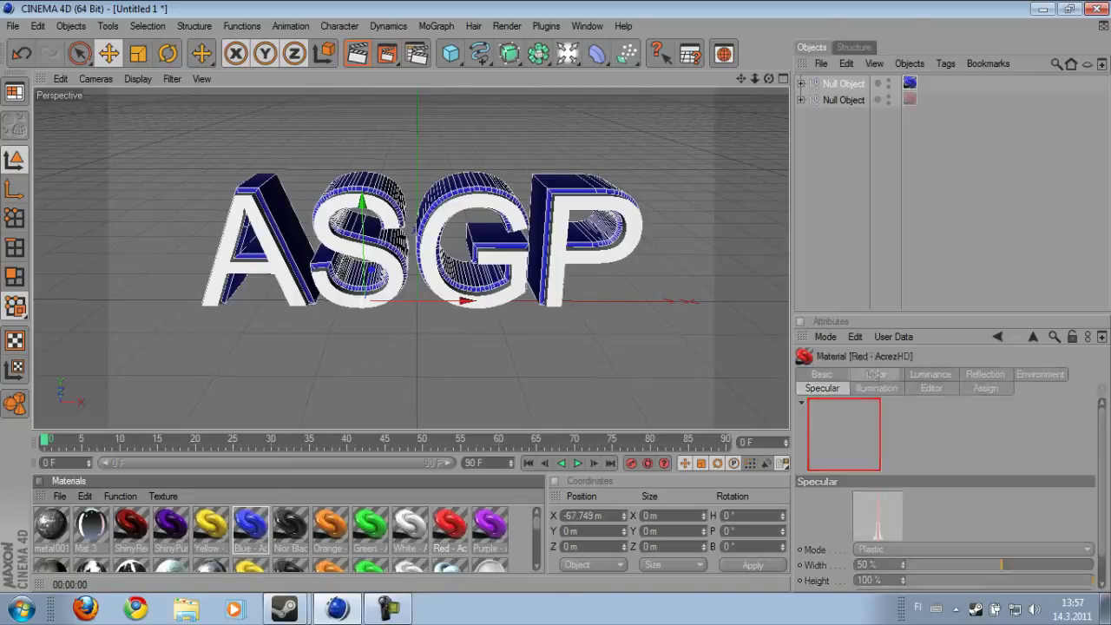
Render previews of the red-front, blue-back letters from several orbit angles
key("ctrl+r")
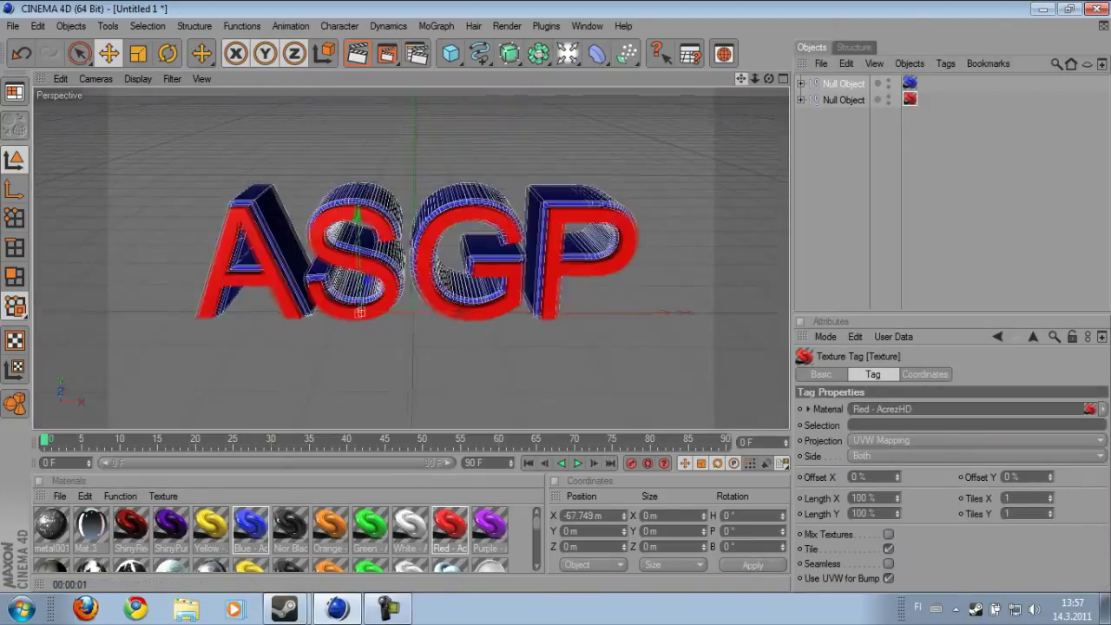
left_click_drag(408, 260, 391, 261, "alt")
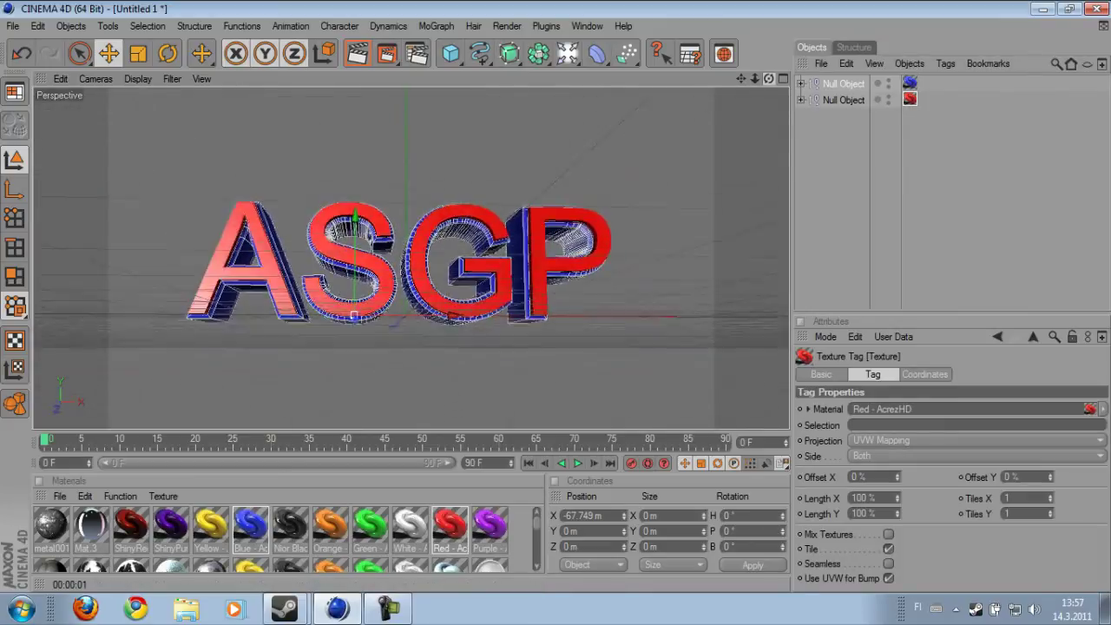
key("ctrl+r")
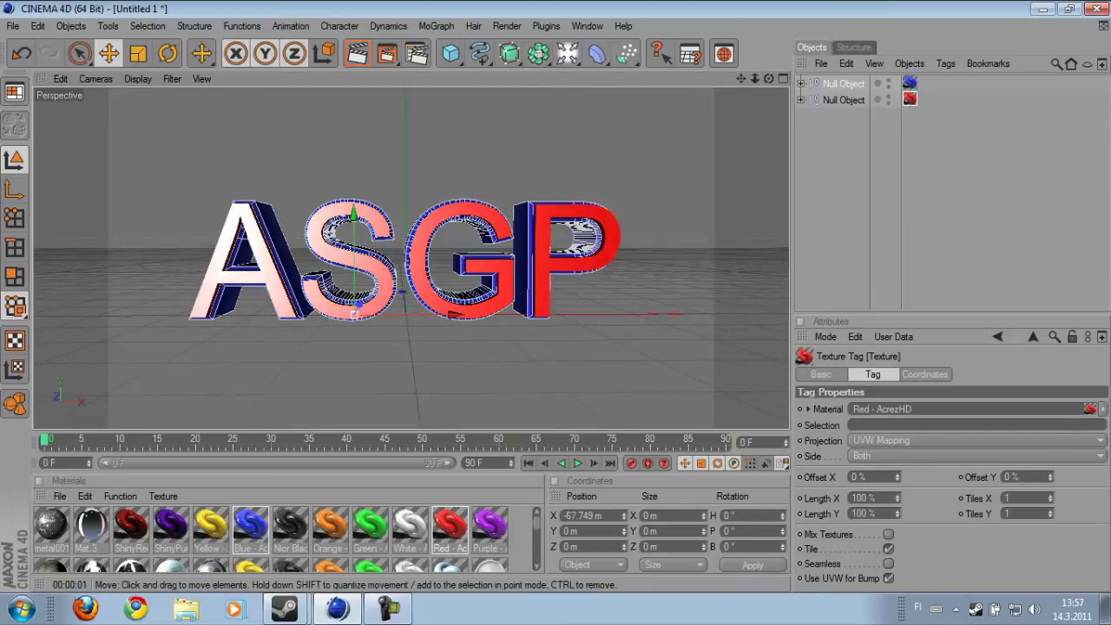
right_click_drag(313, 330, 337, 330, "alt")
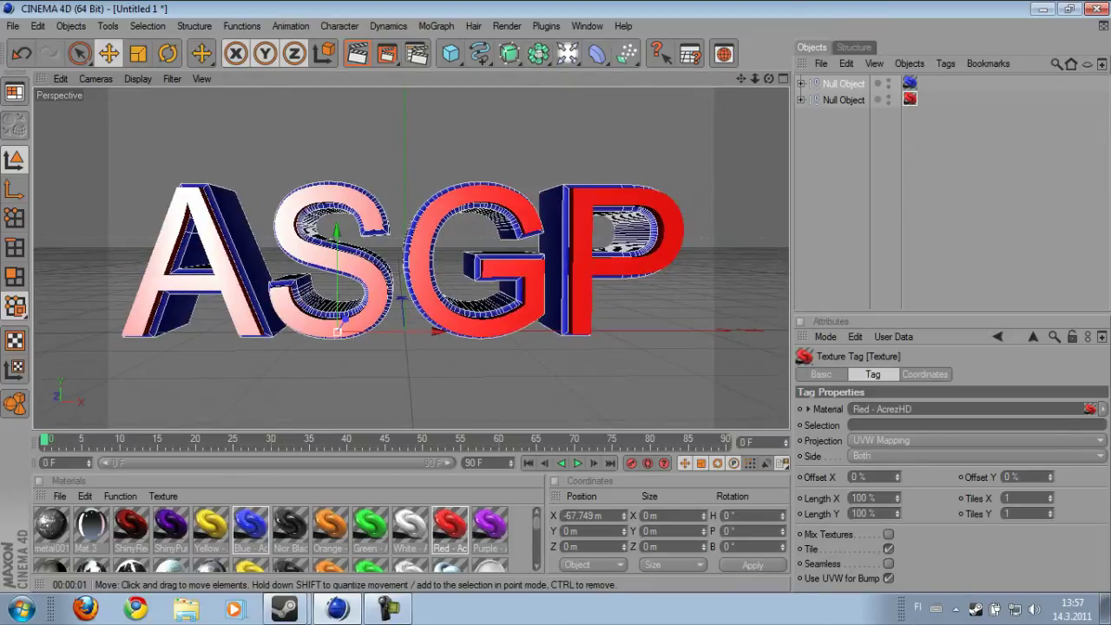
left_click_drag(337, 331, 351, 326, "alt")
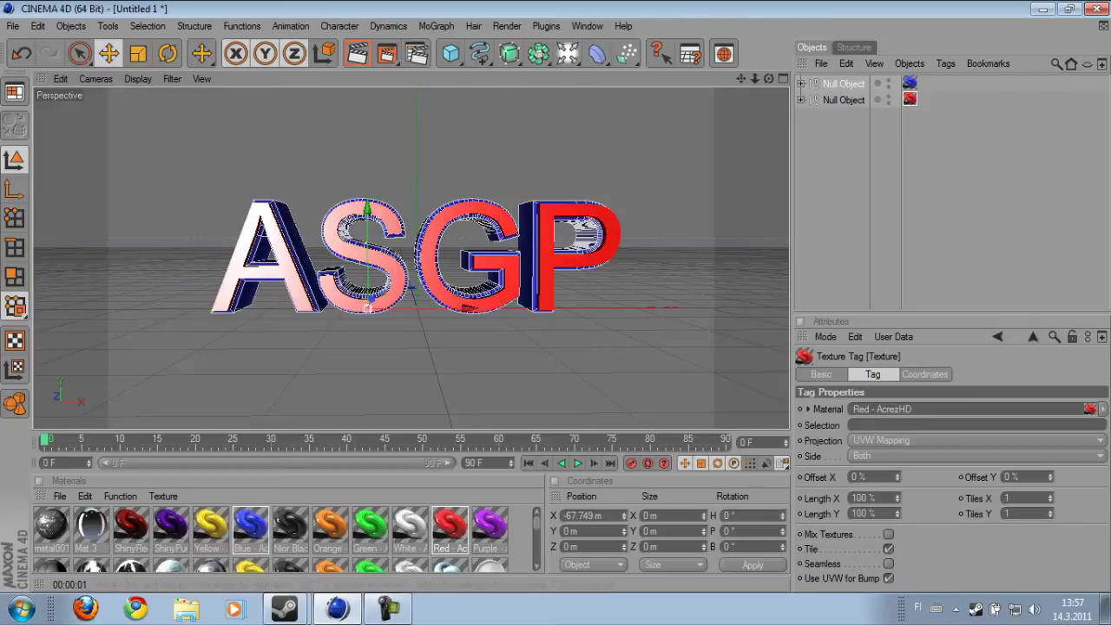
Test White and metal001 materials on the front letters, then delete their texture tag
left_click(408, 524)
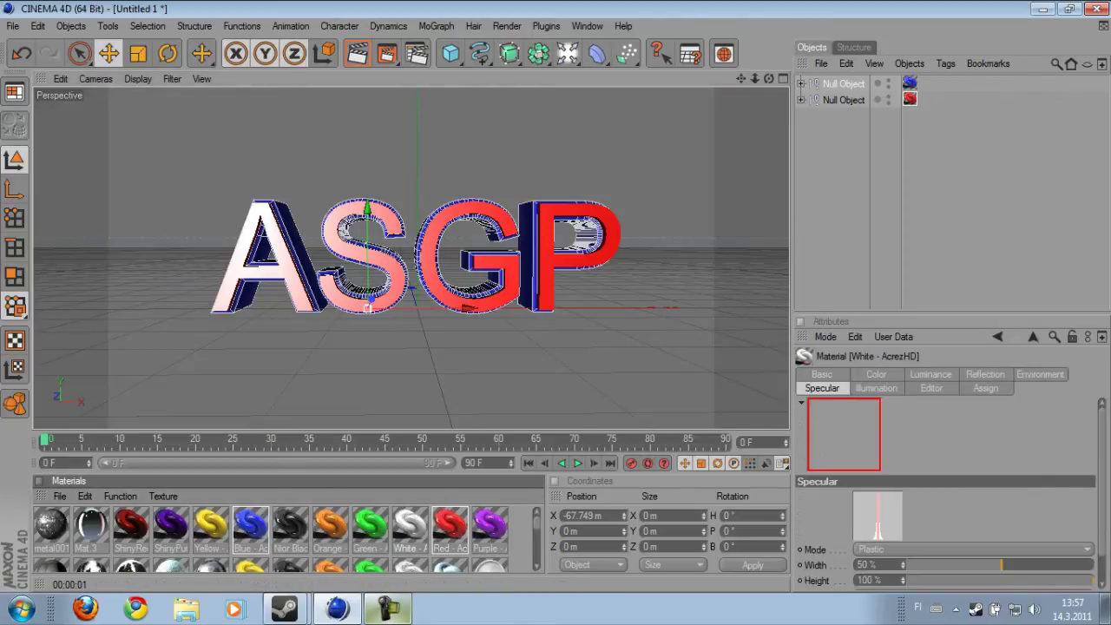
key("ctrl+r")
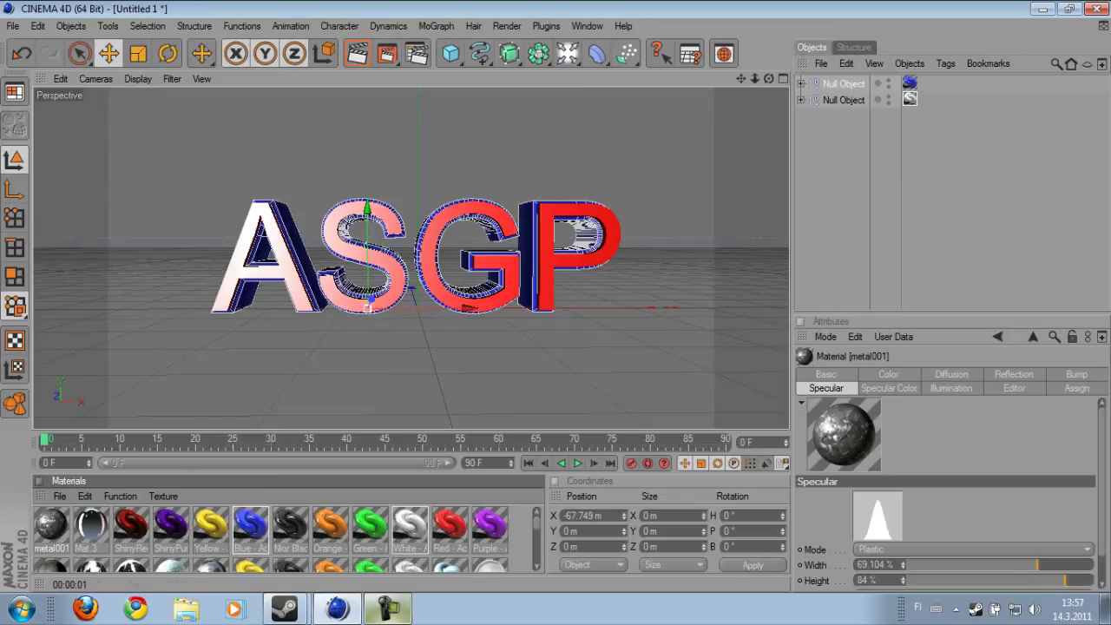
key("ctrl+r")
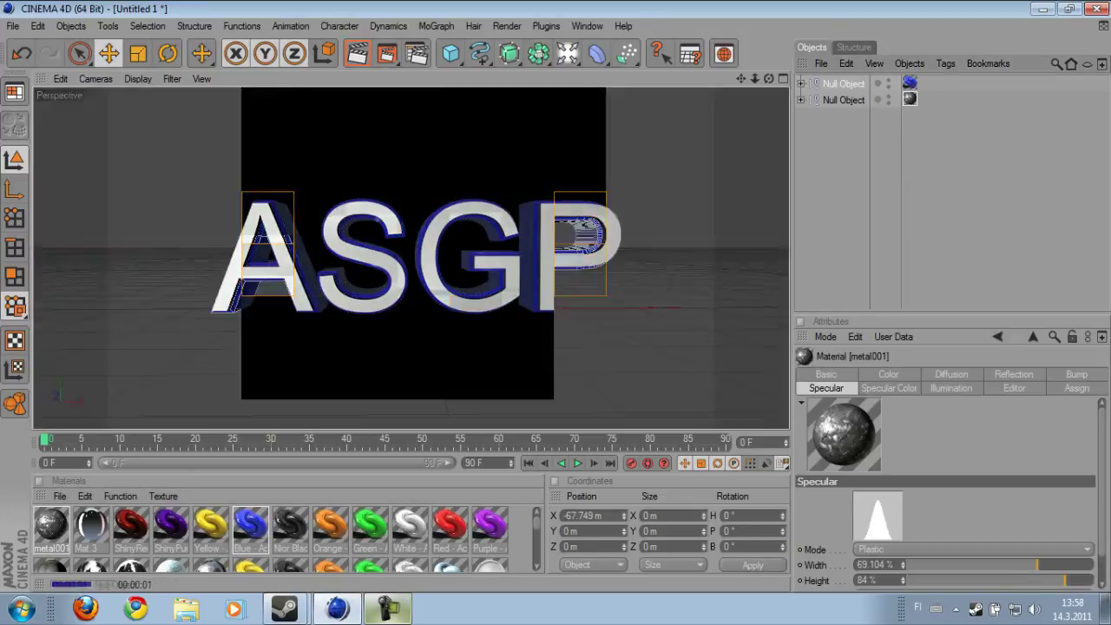
left_click(910, 99)
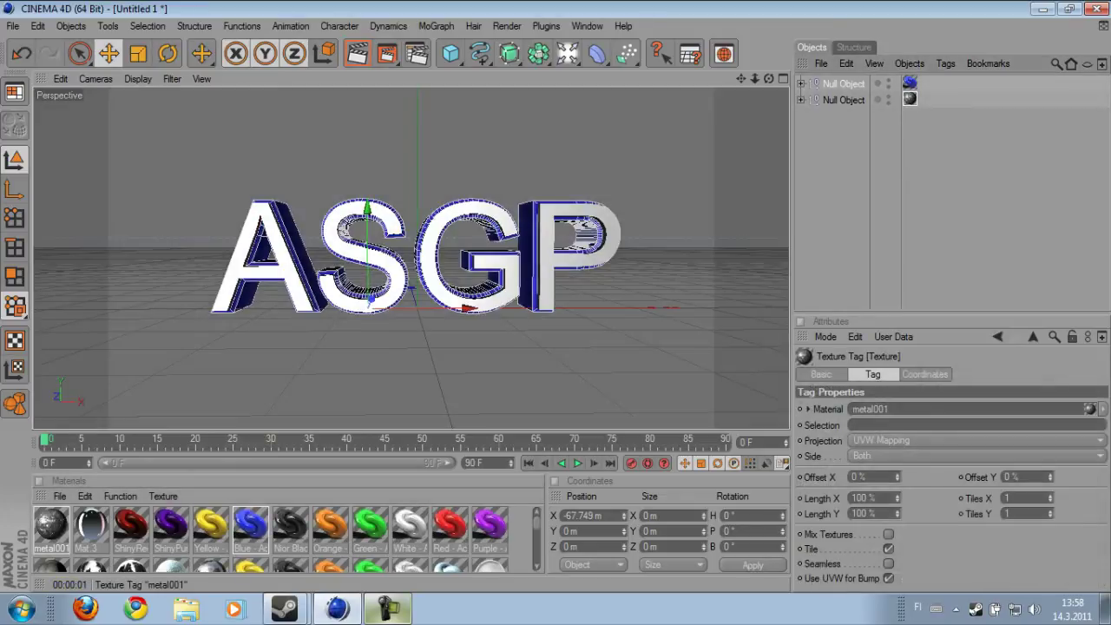
key("Delete")
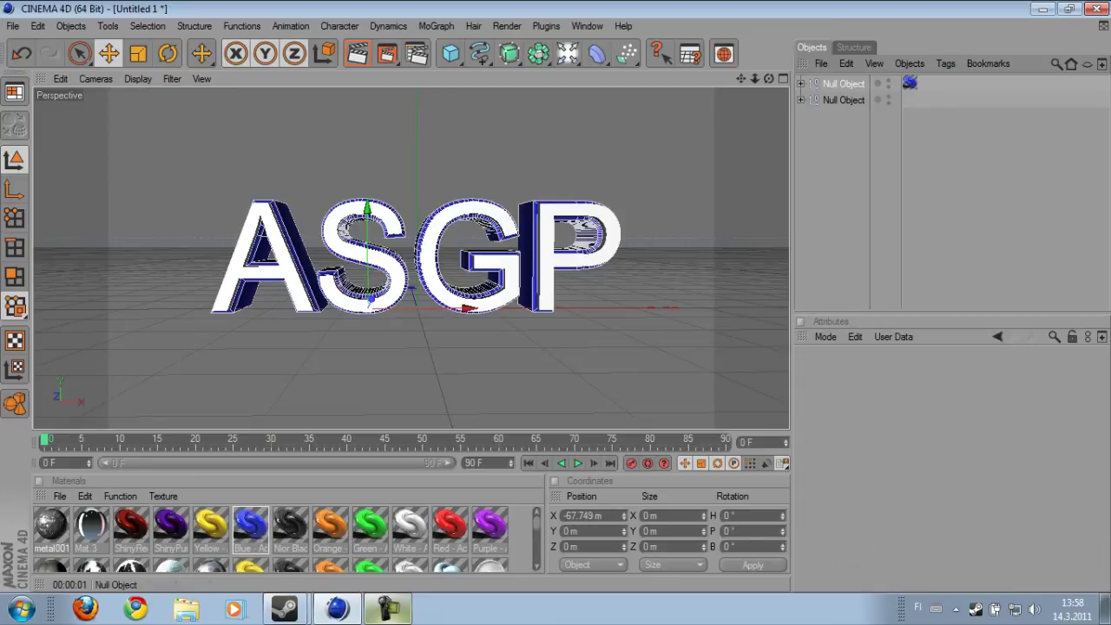